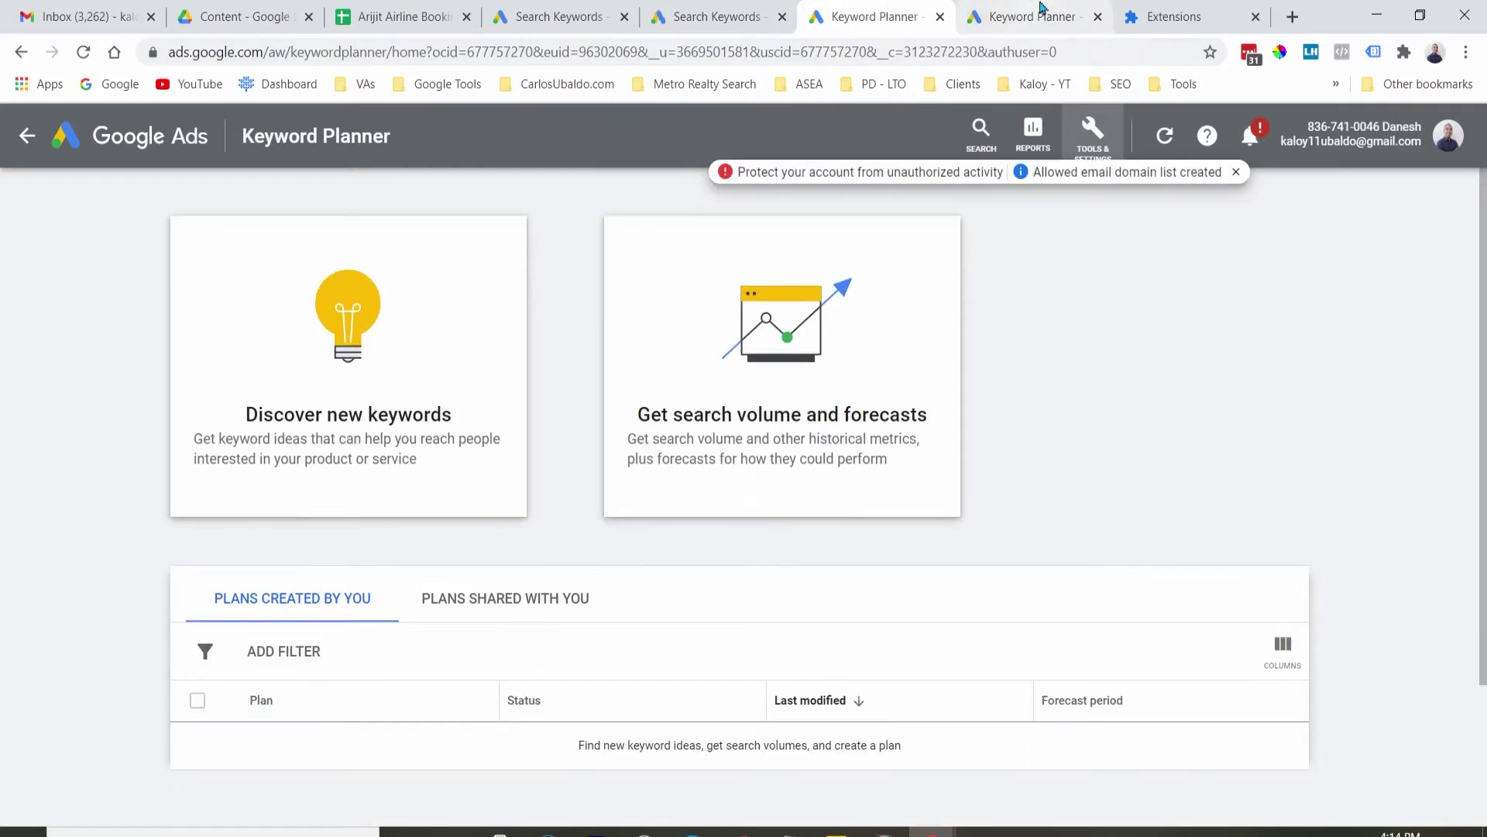
- Switch to the other account's Keyword Planner and open the Discover new keywords form
{"action": "left_click", "coordinate": [1055, 23]}
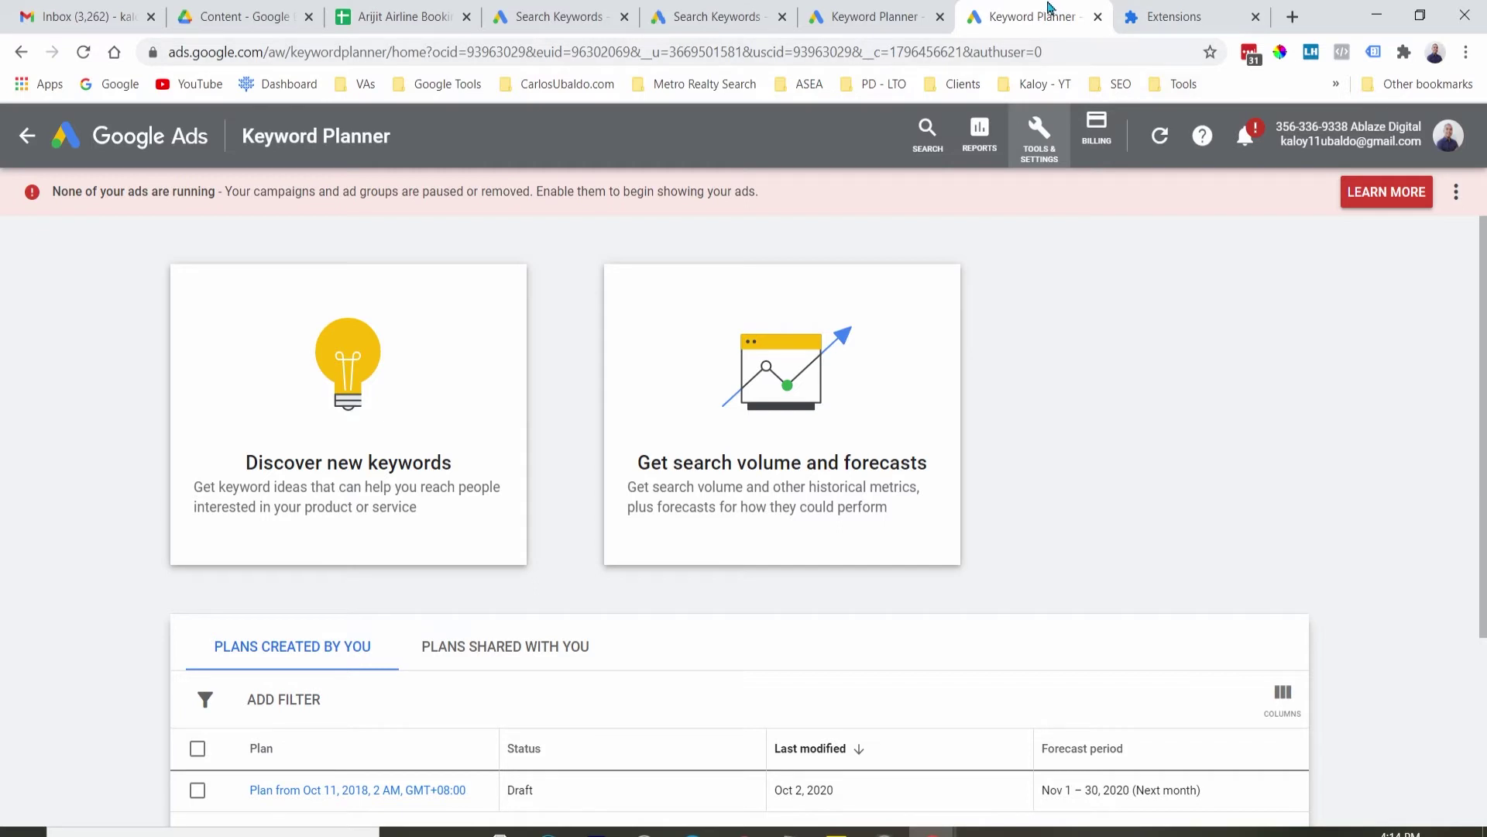
{"action": "left_click", "coordinate": [1042, 152]}
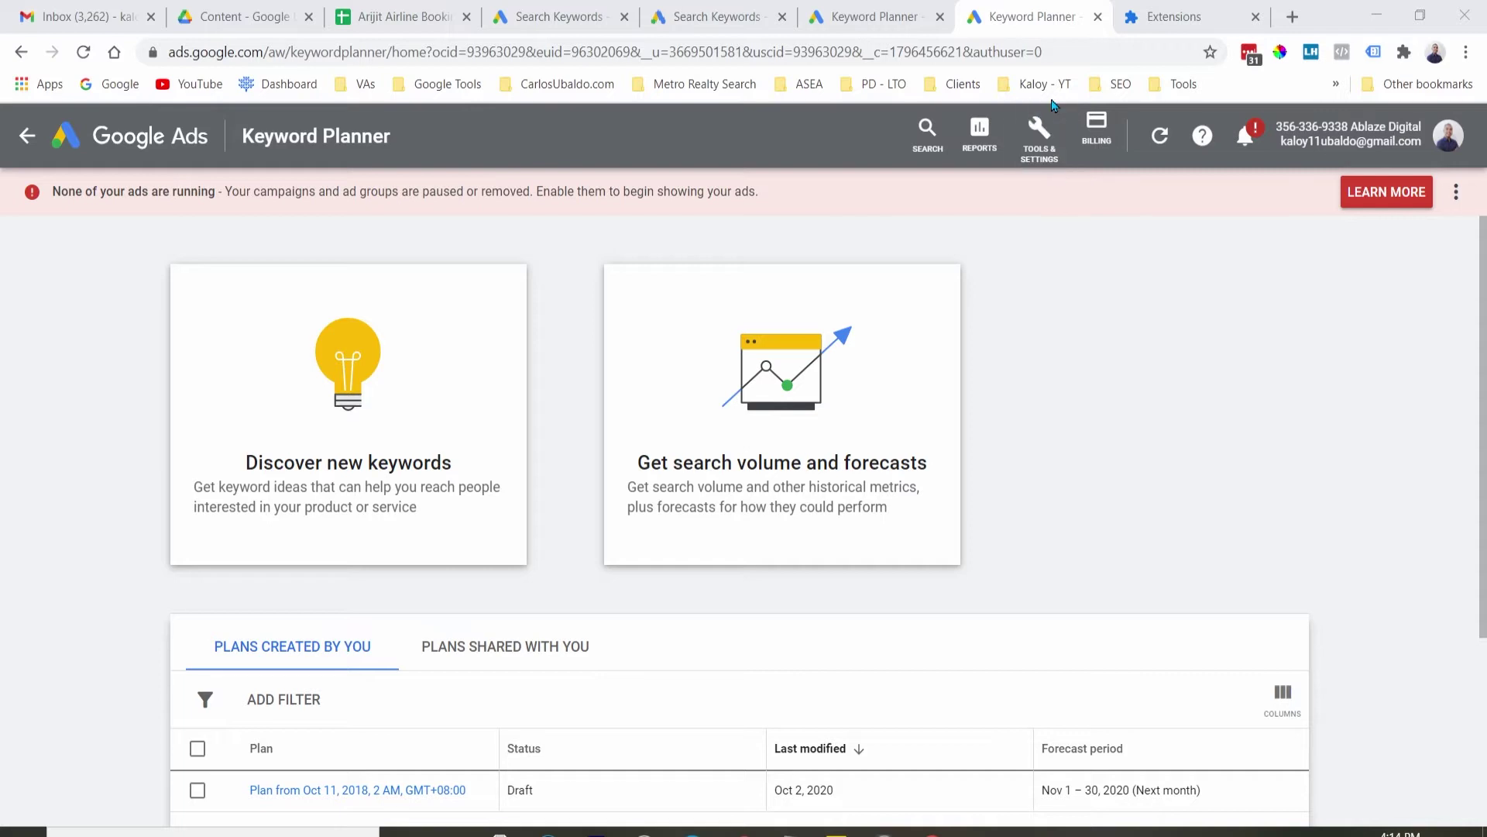
{"action": "left_click", "coordinate": [1042, 130]}
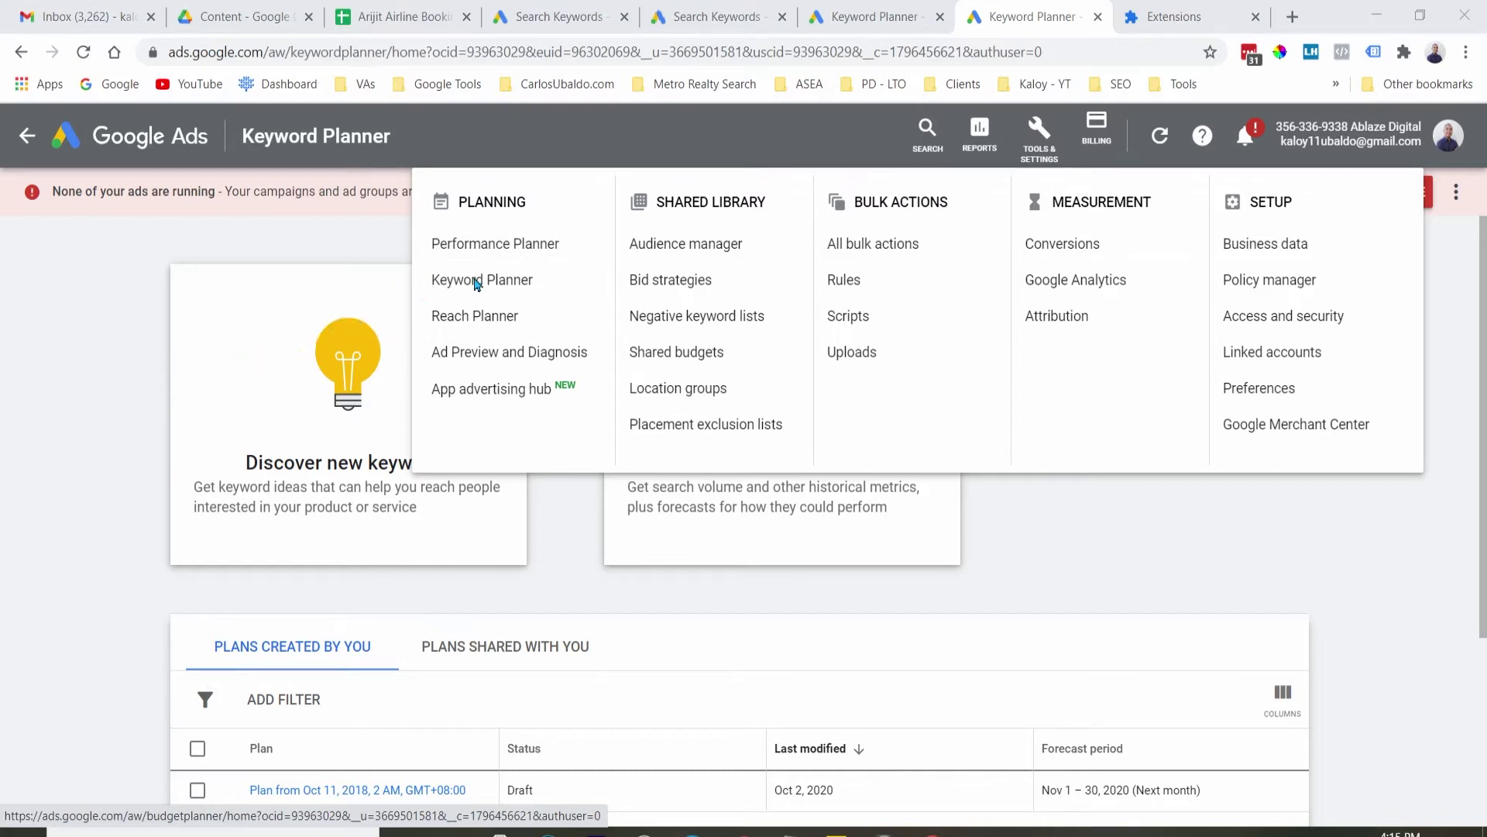
{"action": "left_click", "coordinate": [136, 319]}
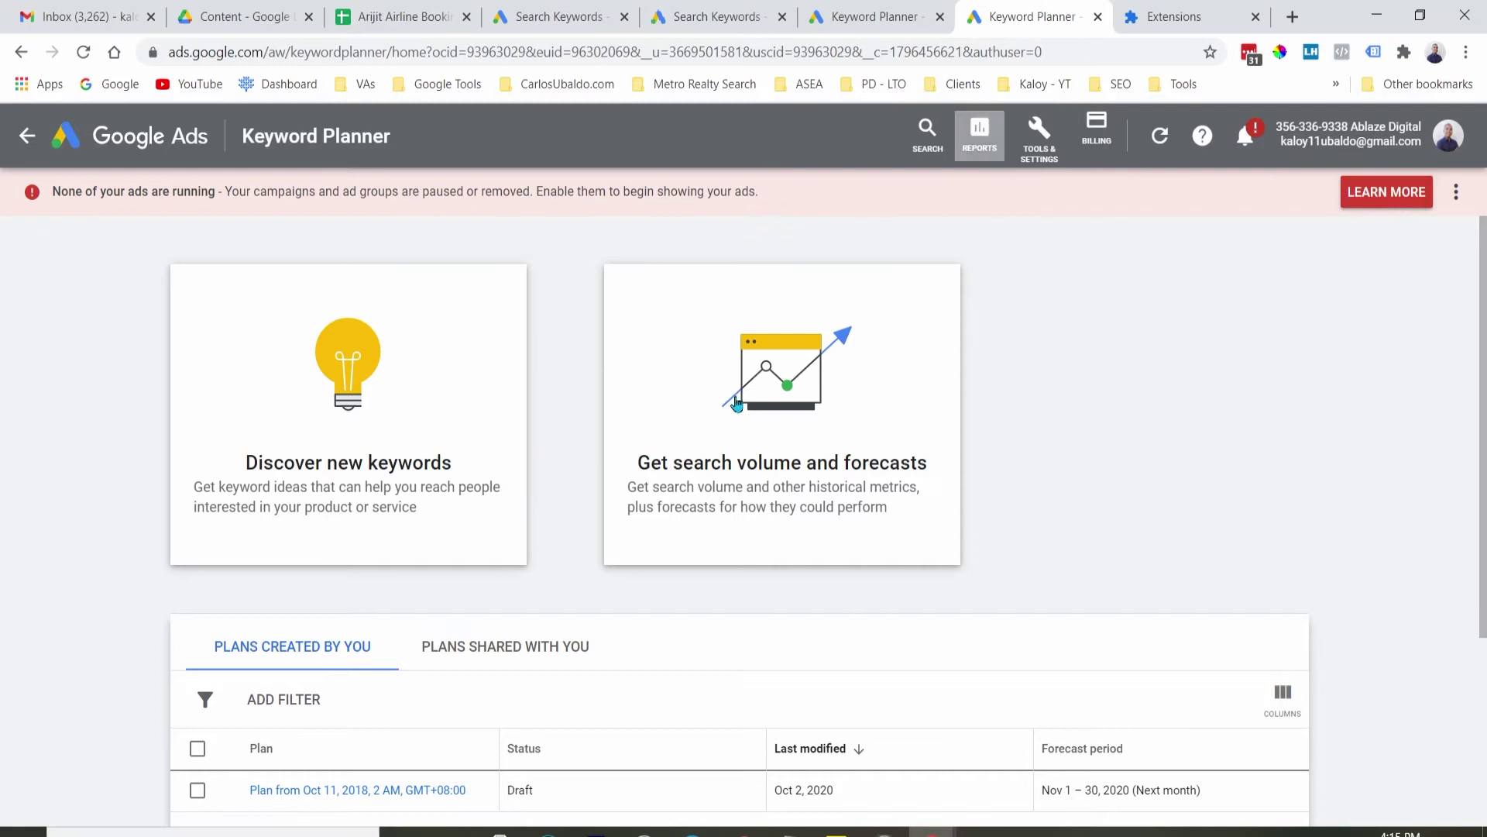
{"action": "left_click", "coordinate": [422, 435]}
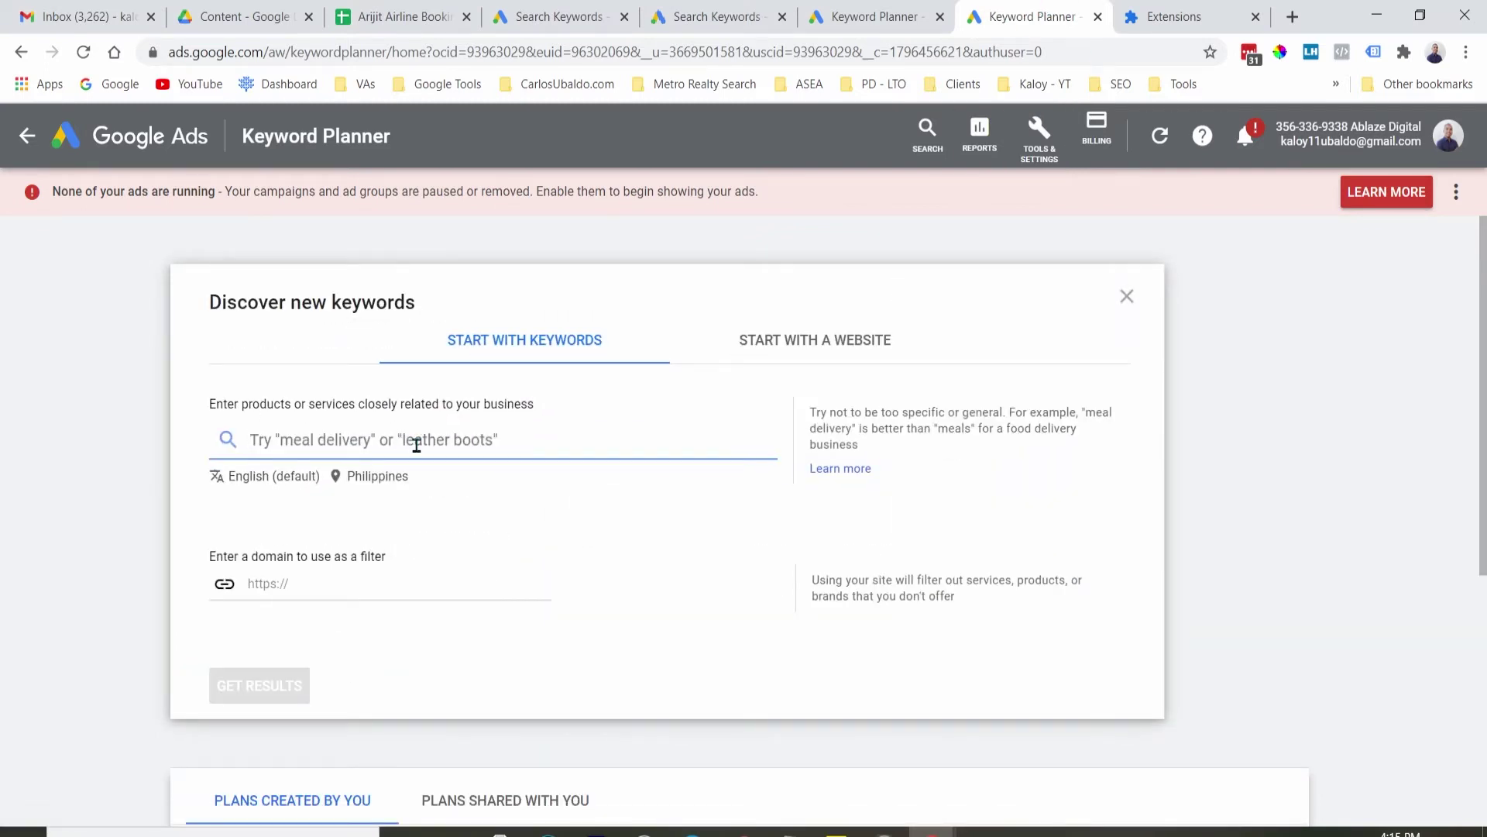
- Enter 'sunglasses for men' as the keyword and fetch its keyword ideas
{"action": "type", "text": "sunglasses"}
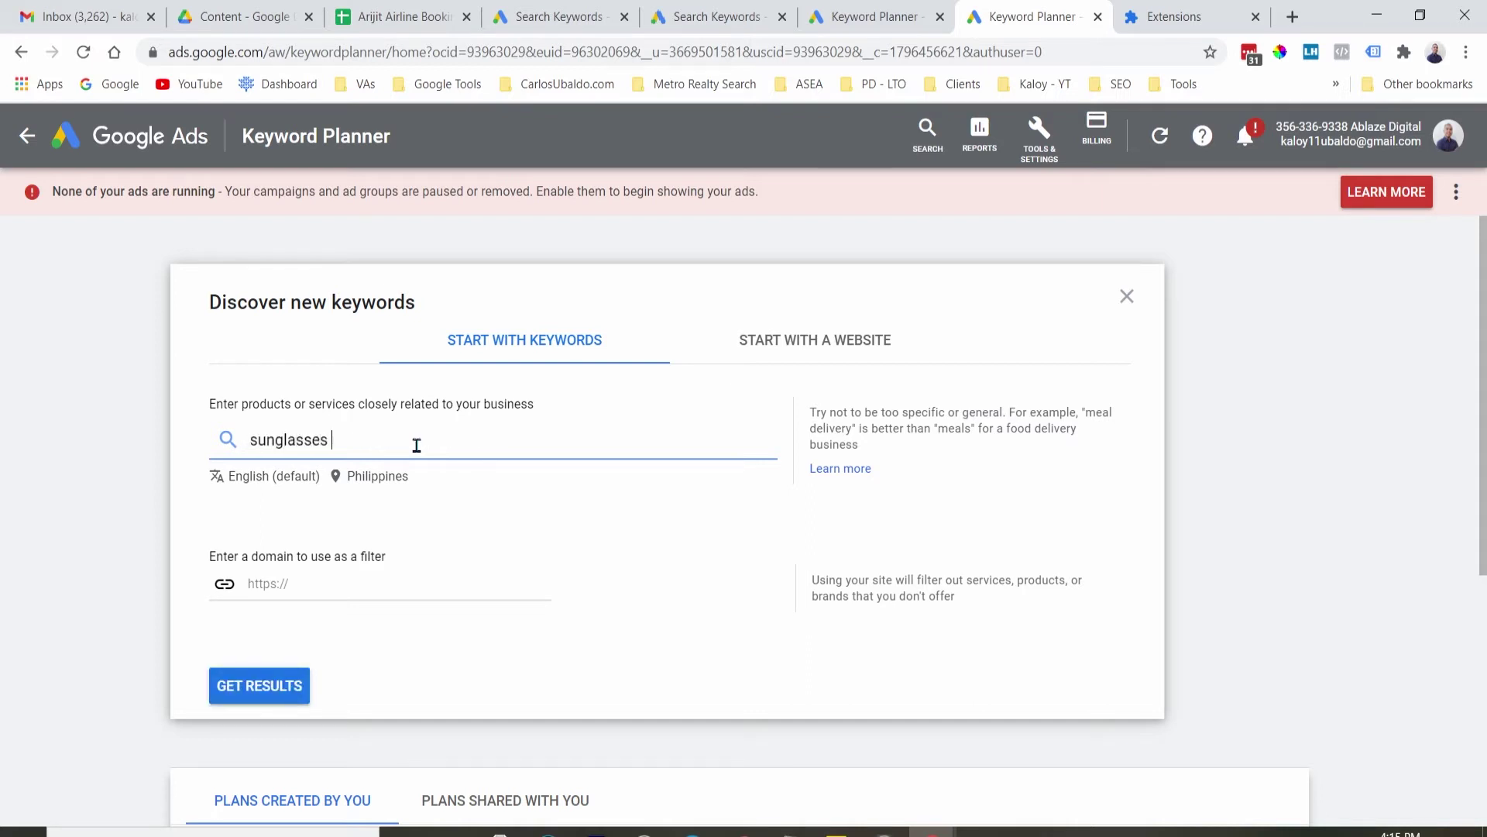
{"action": "type", "text": " for men"}
{"action": "key", "text": "ctrl+a"}
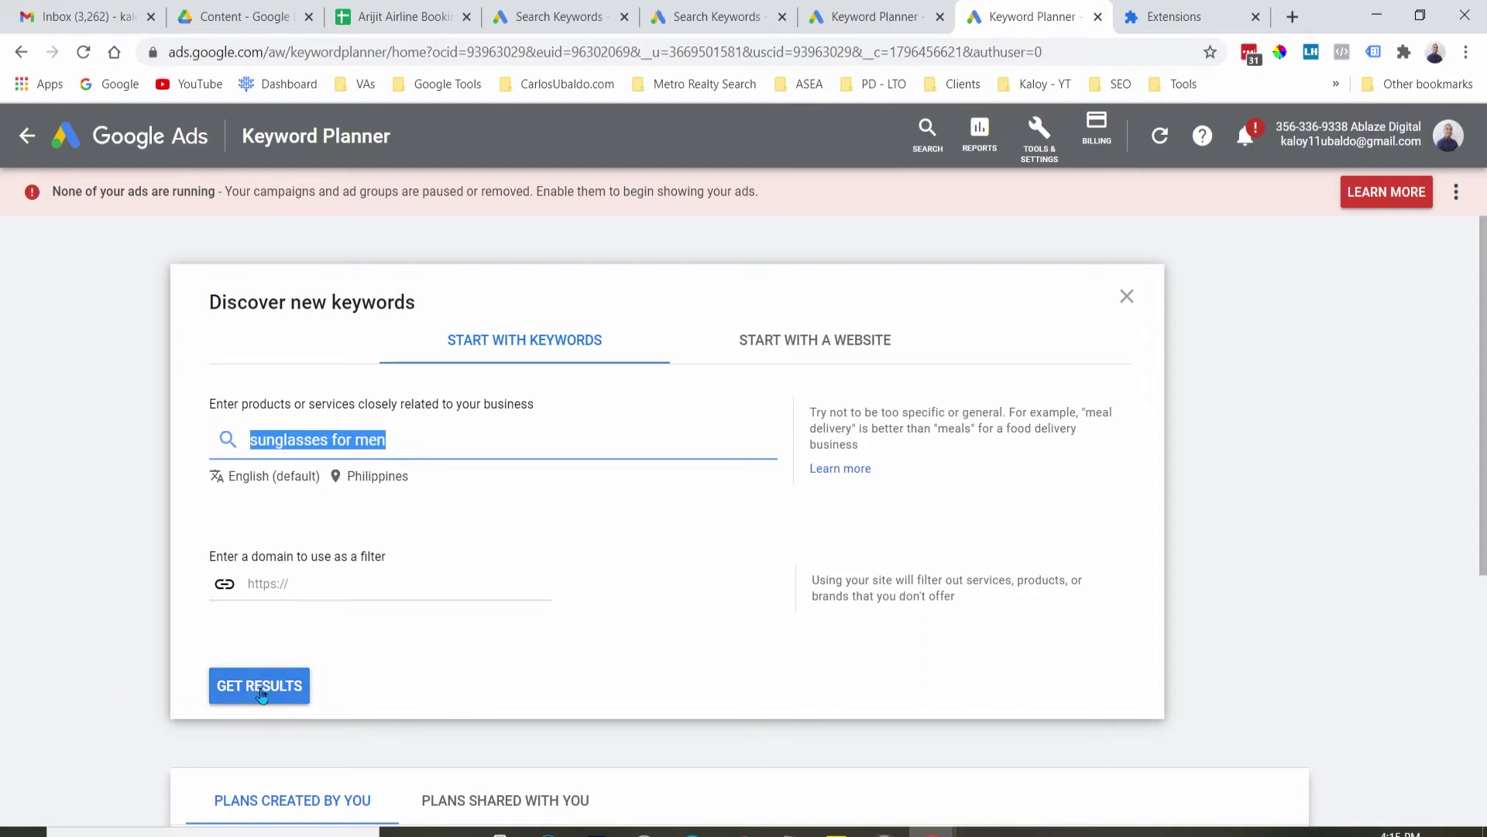
{"action": "left_click", "coordinate": [260, 686]}
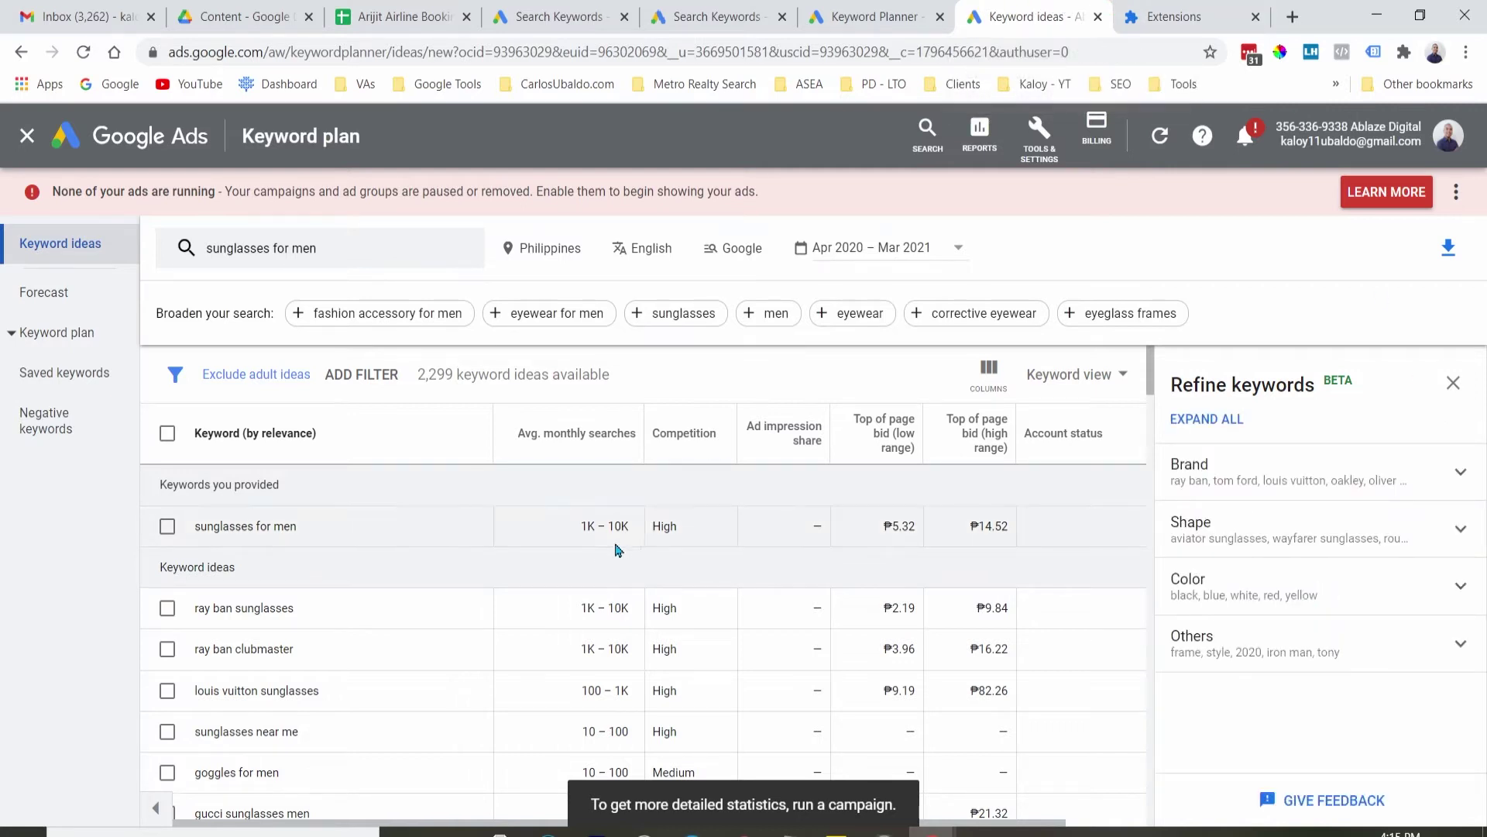
- Highlight the 1K – 10K monthly searches and the keyword 'sunglasses for men' in the results
{"action": "left_click_drag", "start_coordinate": [585, 537], "coordinate": [632, 536]}
{"action": "left_click_drag", "start_coordinate": [307, 533], "coordinate": [192, 525]}
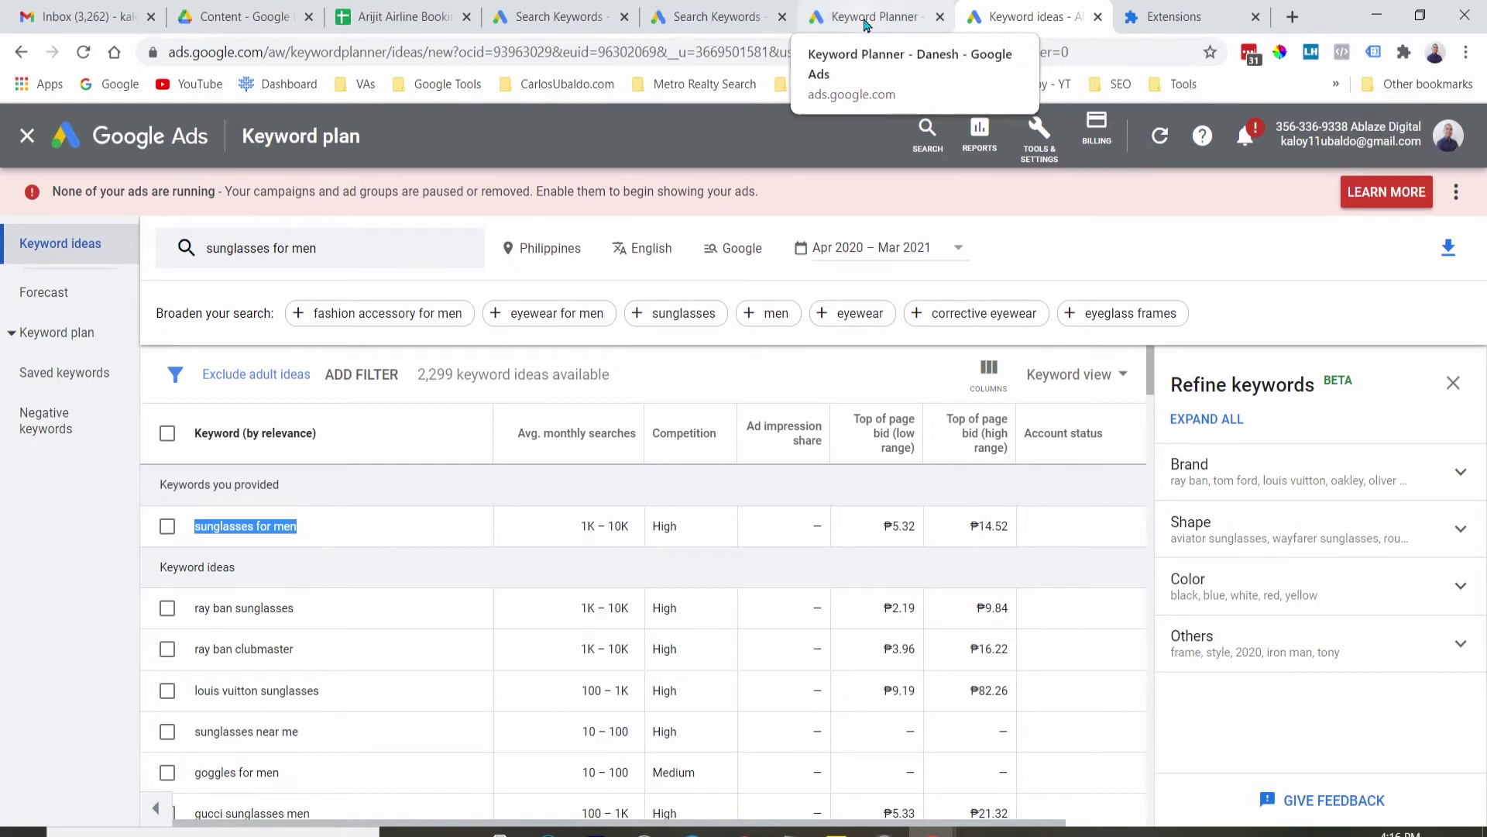
{"action": "left_click", "coordinate": [866, 18]}
- In the first account's Keyword Planner, open the Discover new keywords form
{"action": "left_click", "coordinate": [1031, 22]}
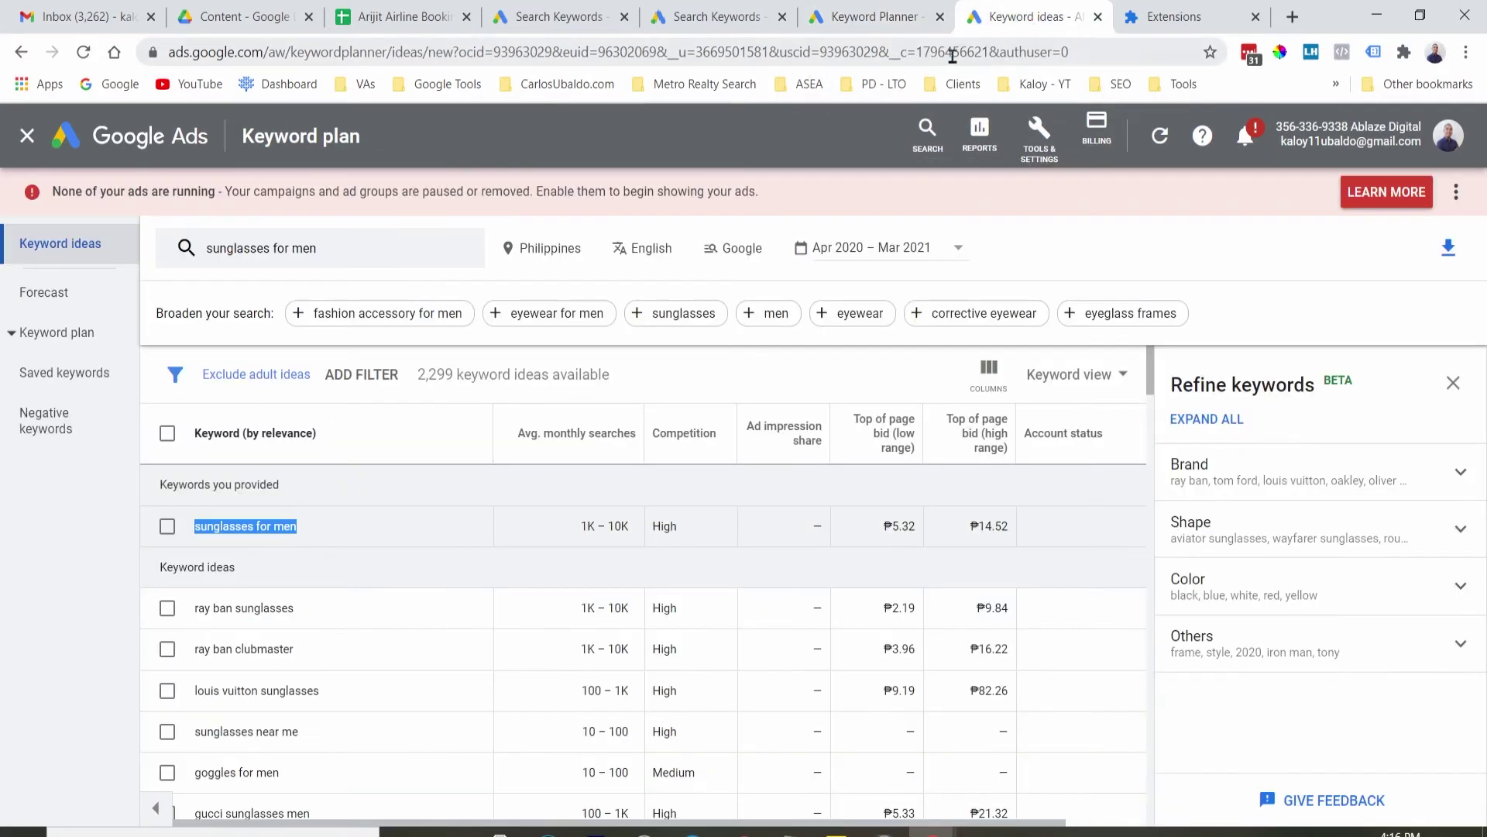
{"action": "left_click", "coordinate": [868, 20]}
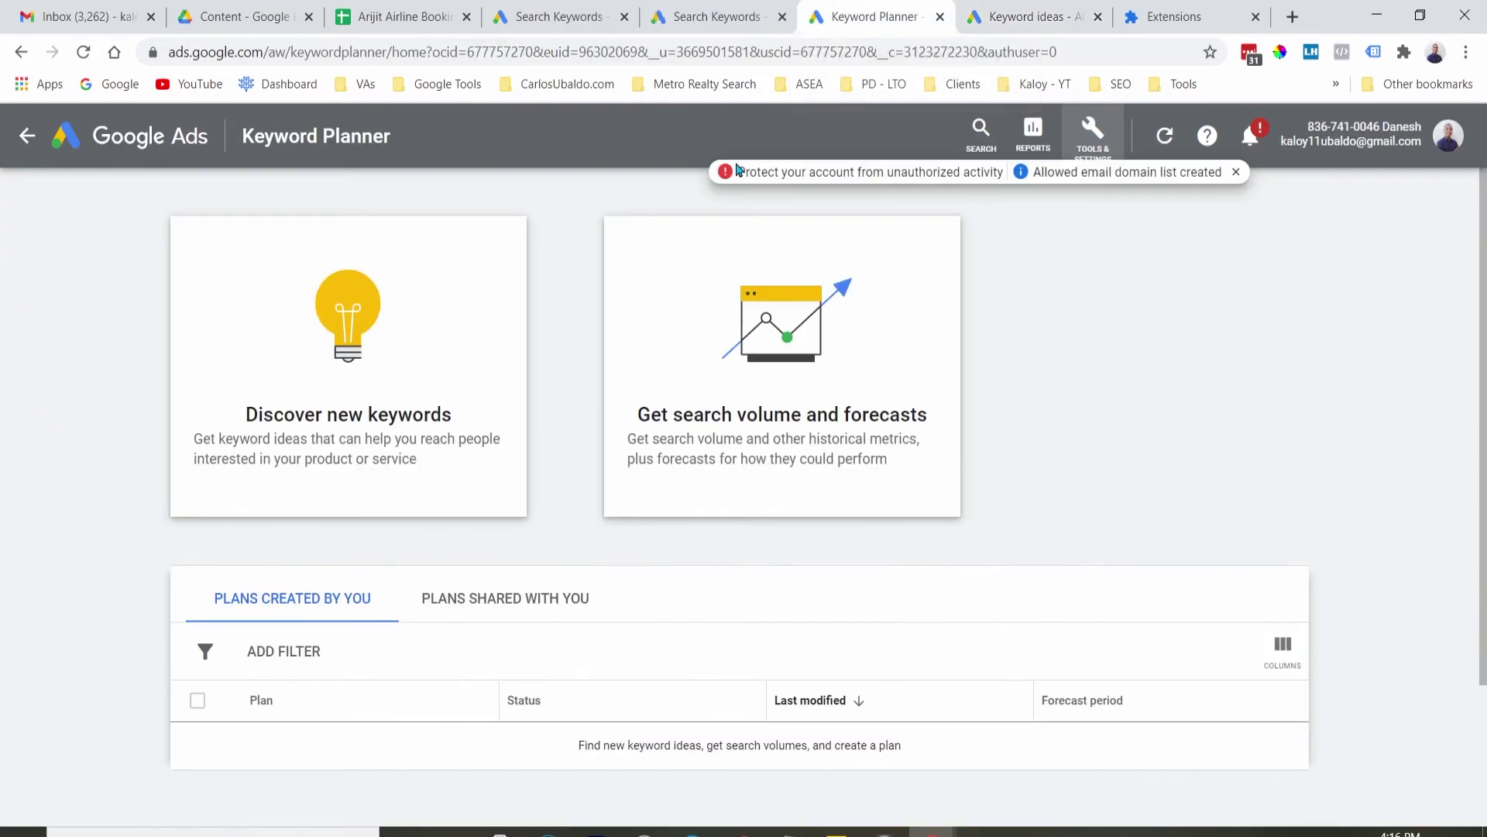
{"action": "left_click", "coordinate": [1020, 20]}
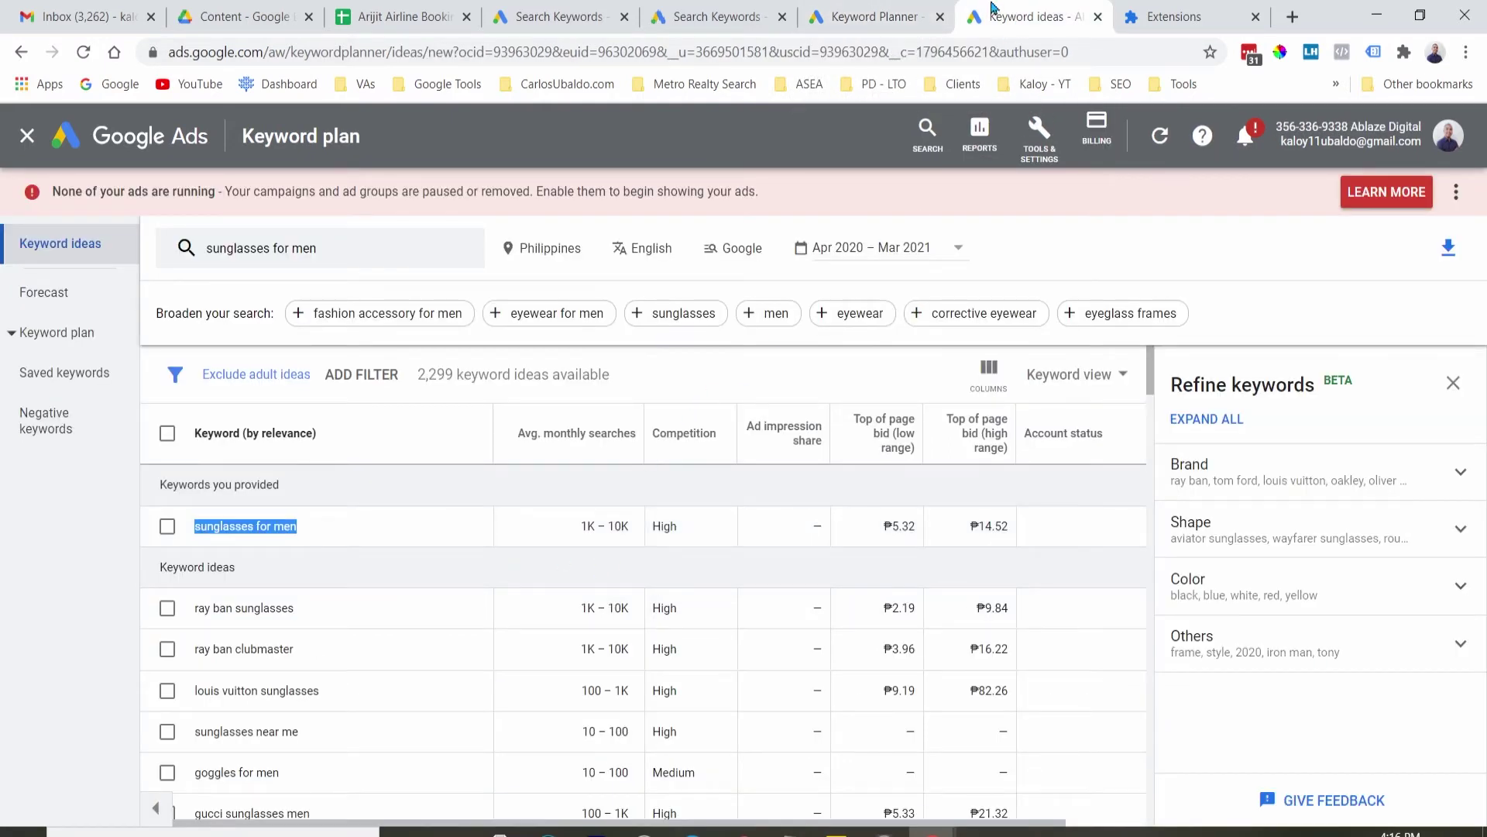
{"action": "left_click", "coordinate": [866, 19]}
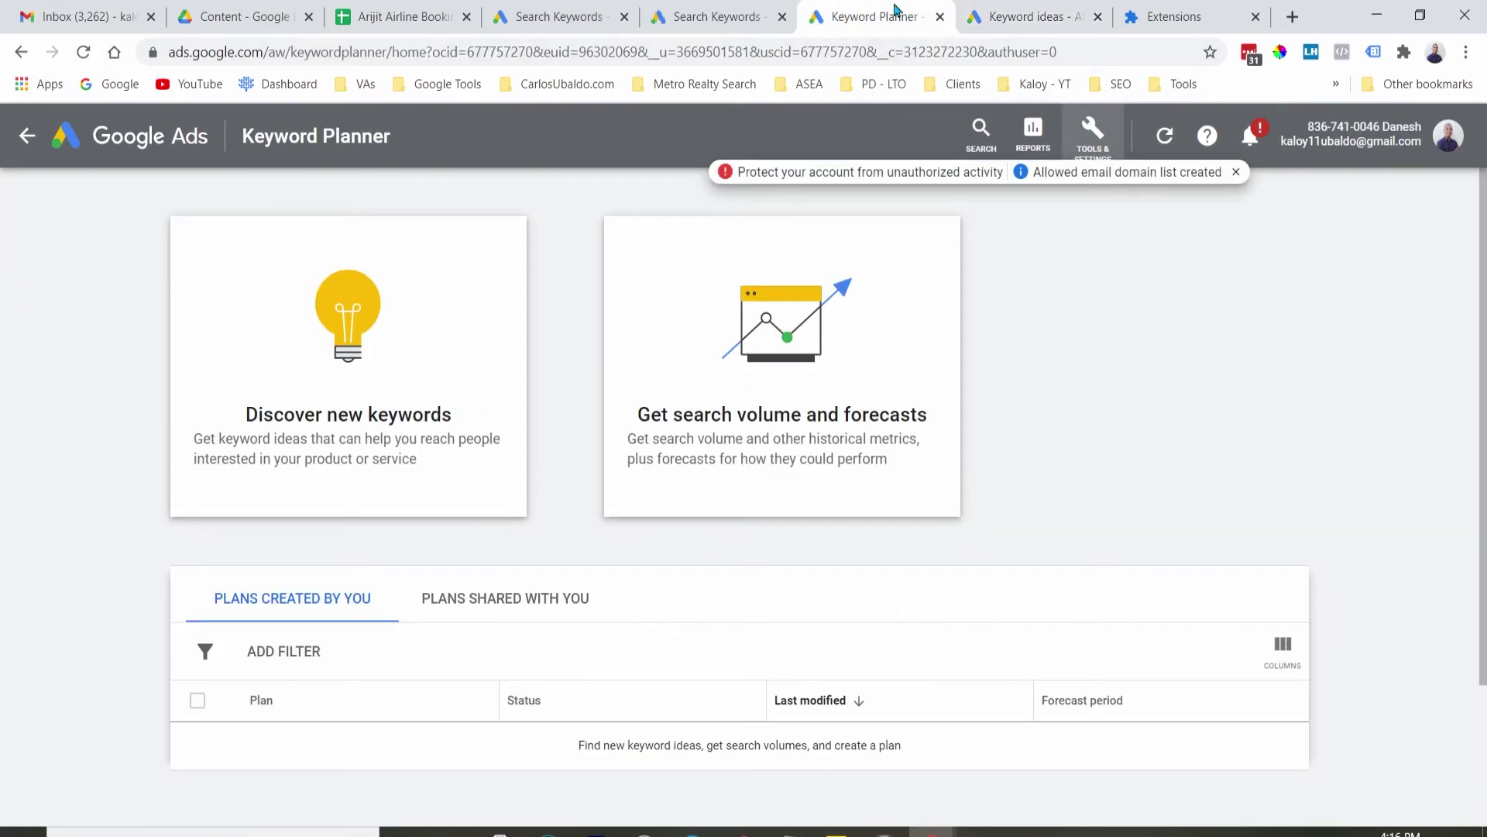
{"action": "left_click", "coordinate": [406, 386]}
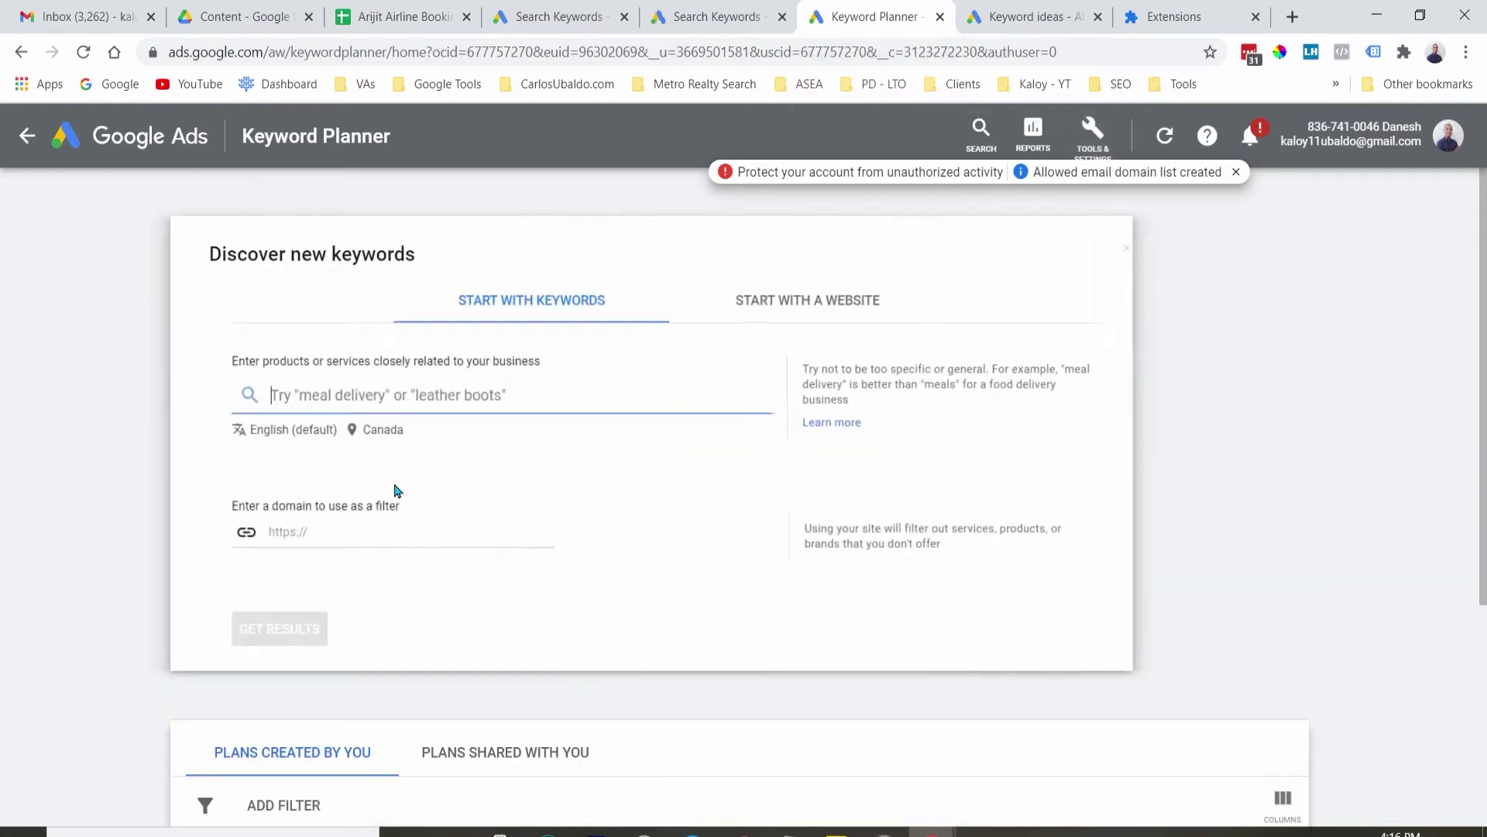
- Change the targeted location from Canada to Philippines
{"action": "left_click", "coordinate": [368, 429]}
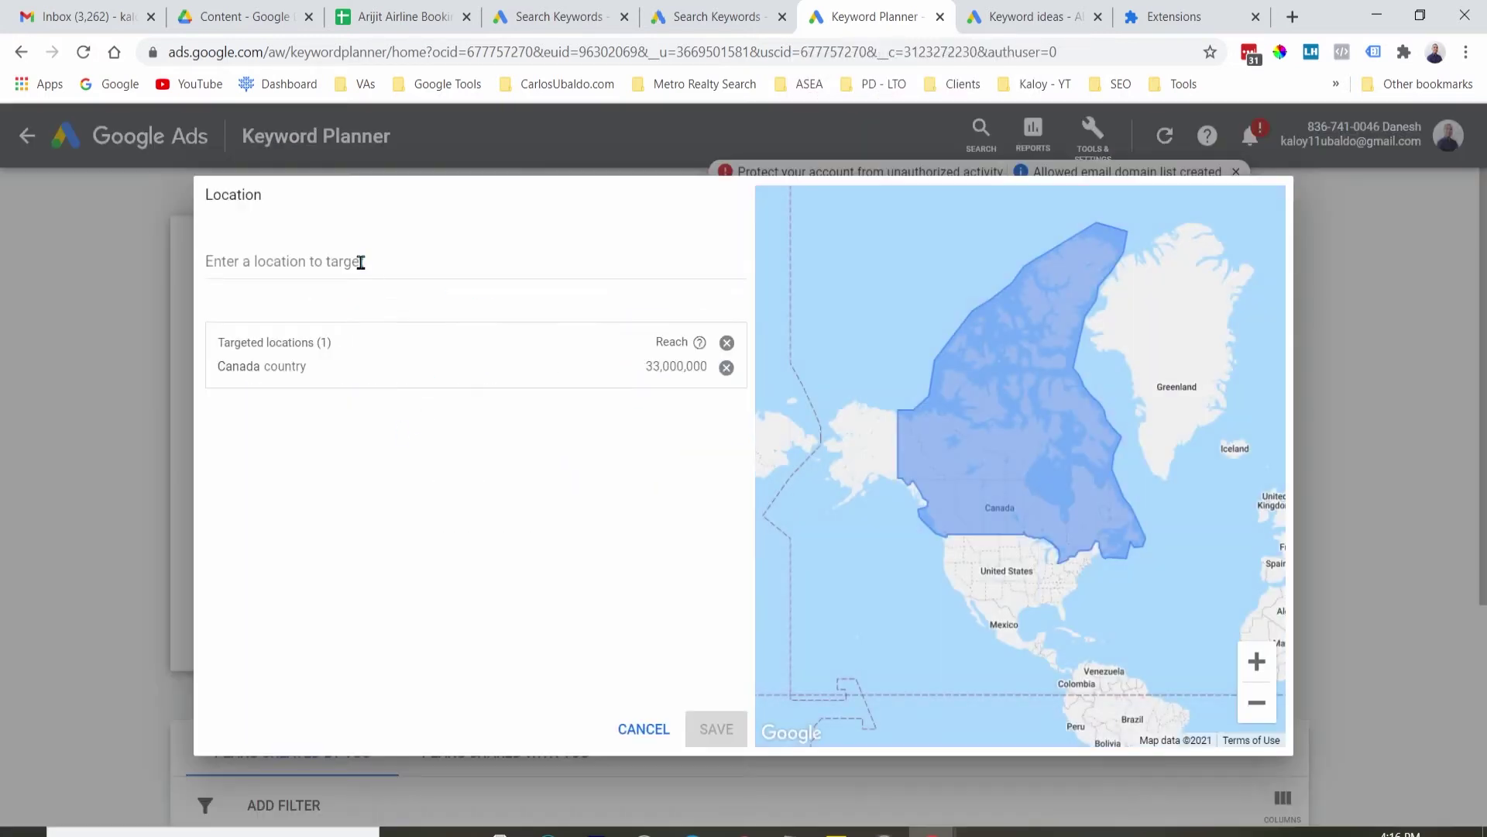
{"action": "type", "text": "ph"}
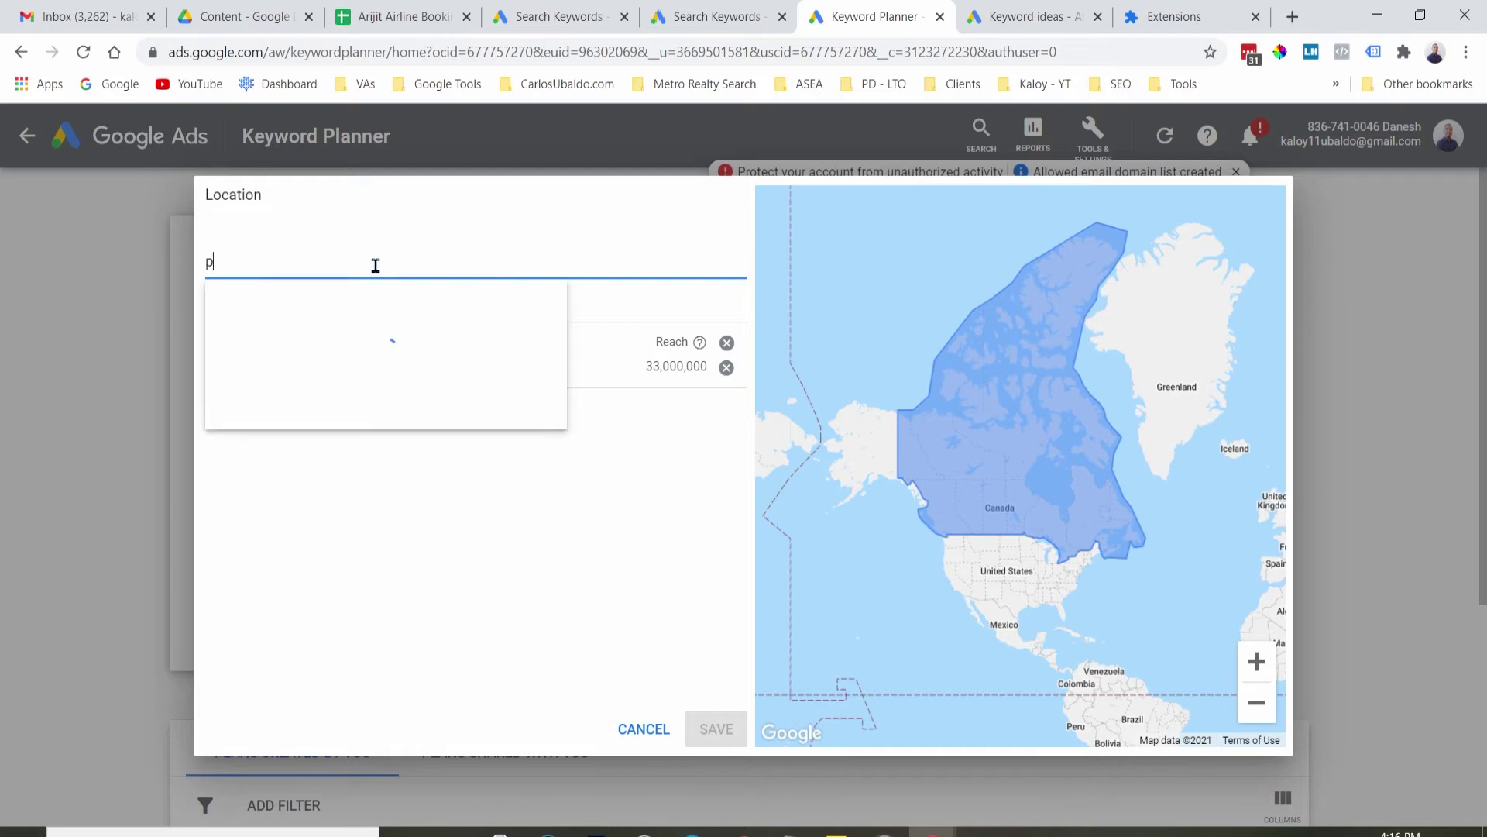
{"action": "left_click", "coordinate": [749, 323]}
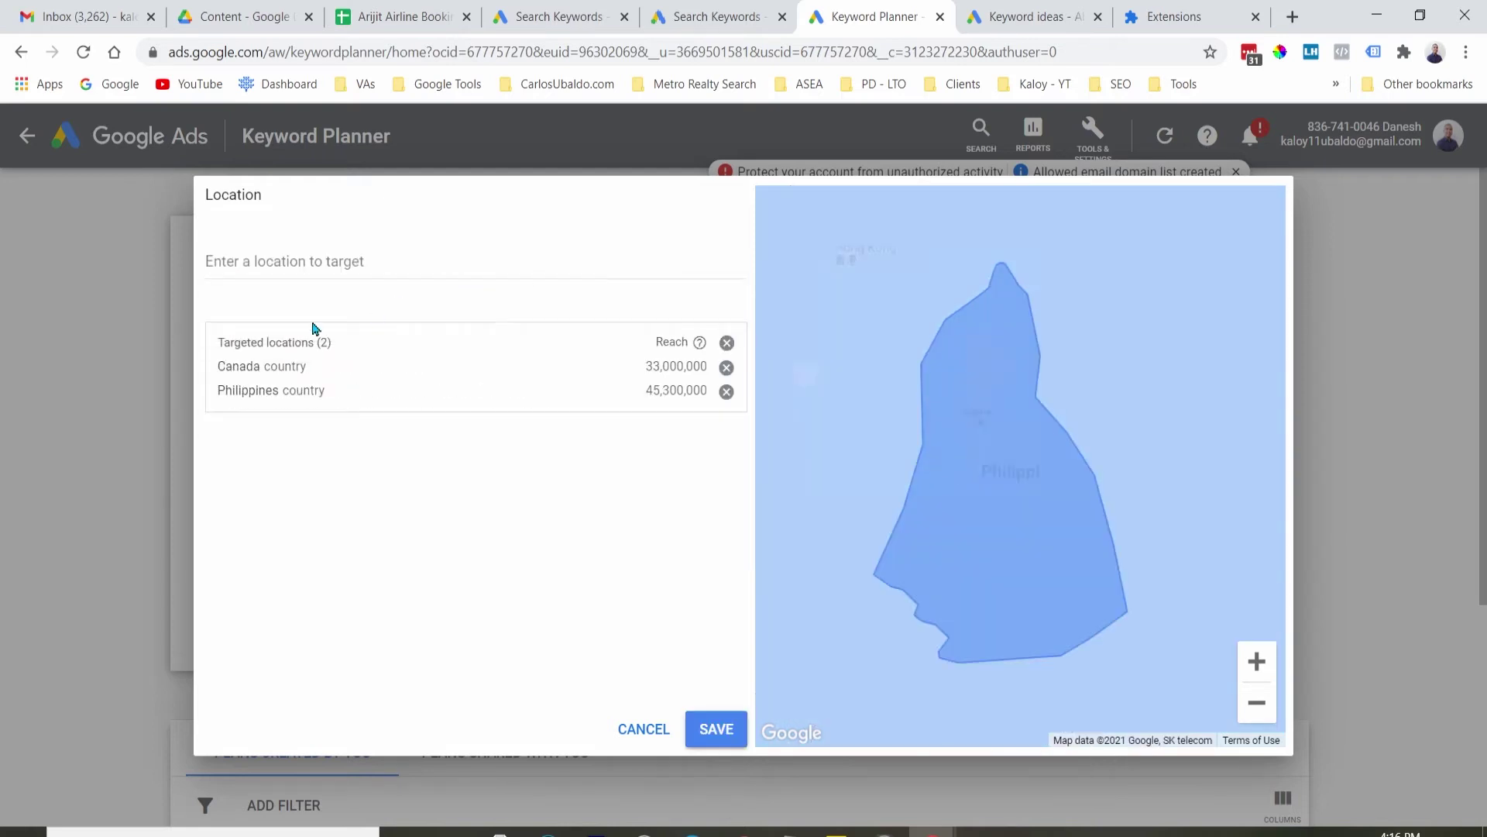
{"action": "left_click", "coordinate": [727, 367]}
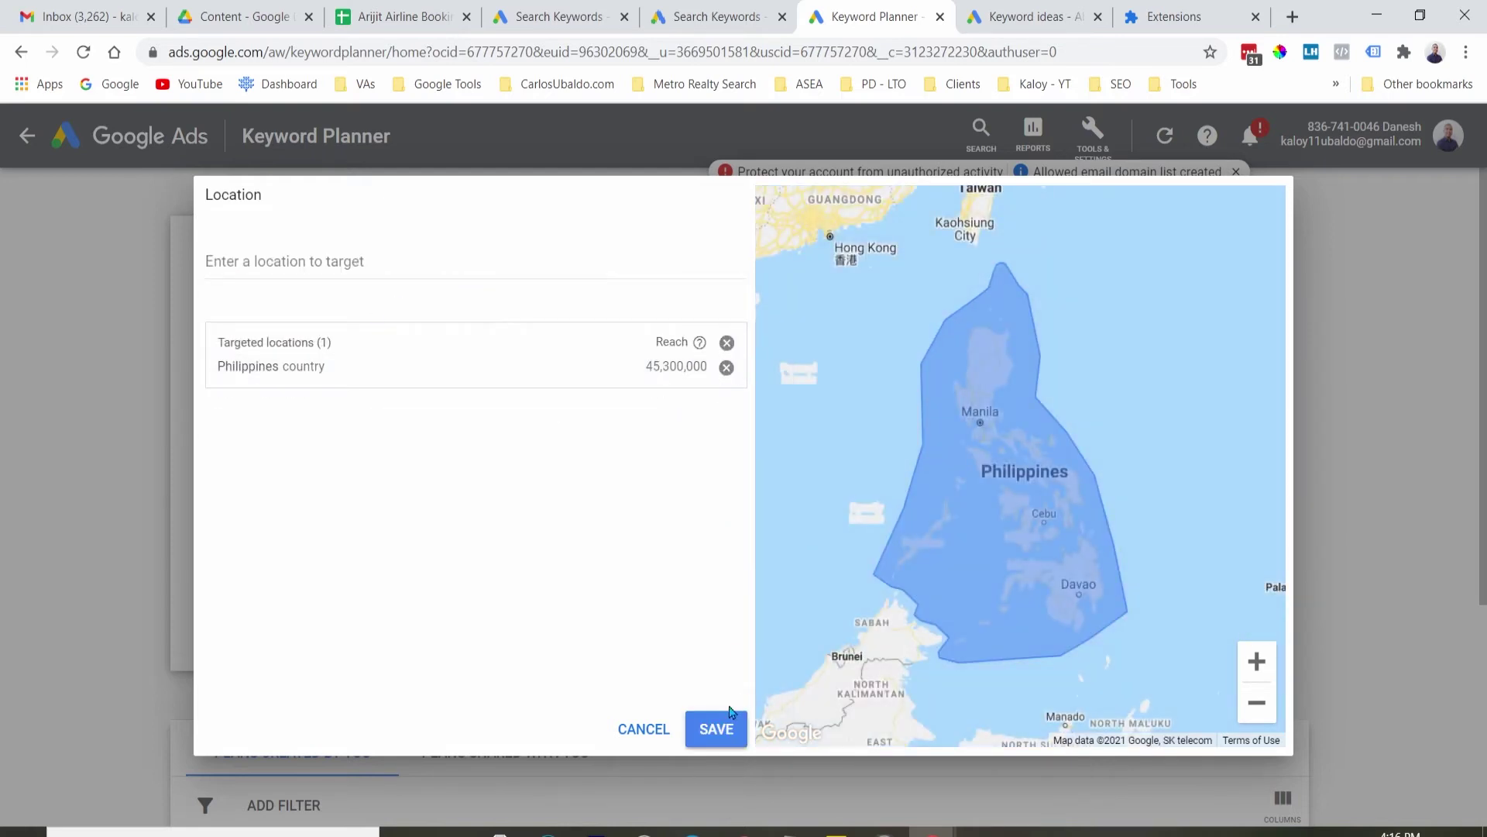
{"action": "left_click", "coordinate": [710, 726]}
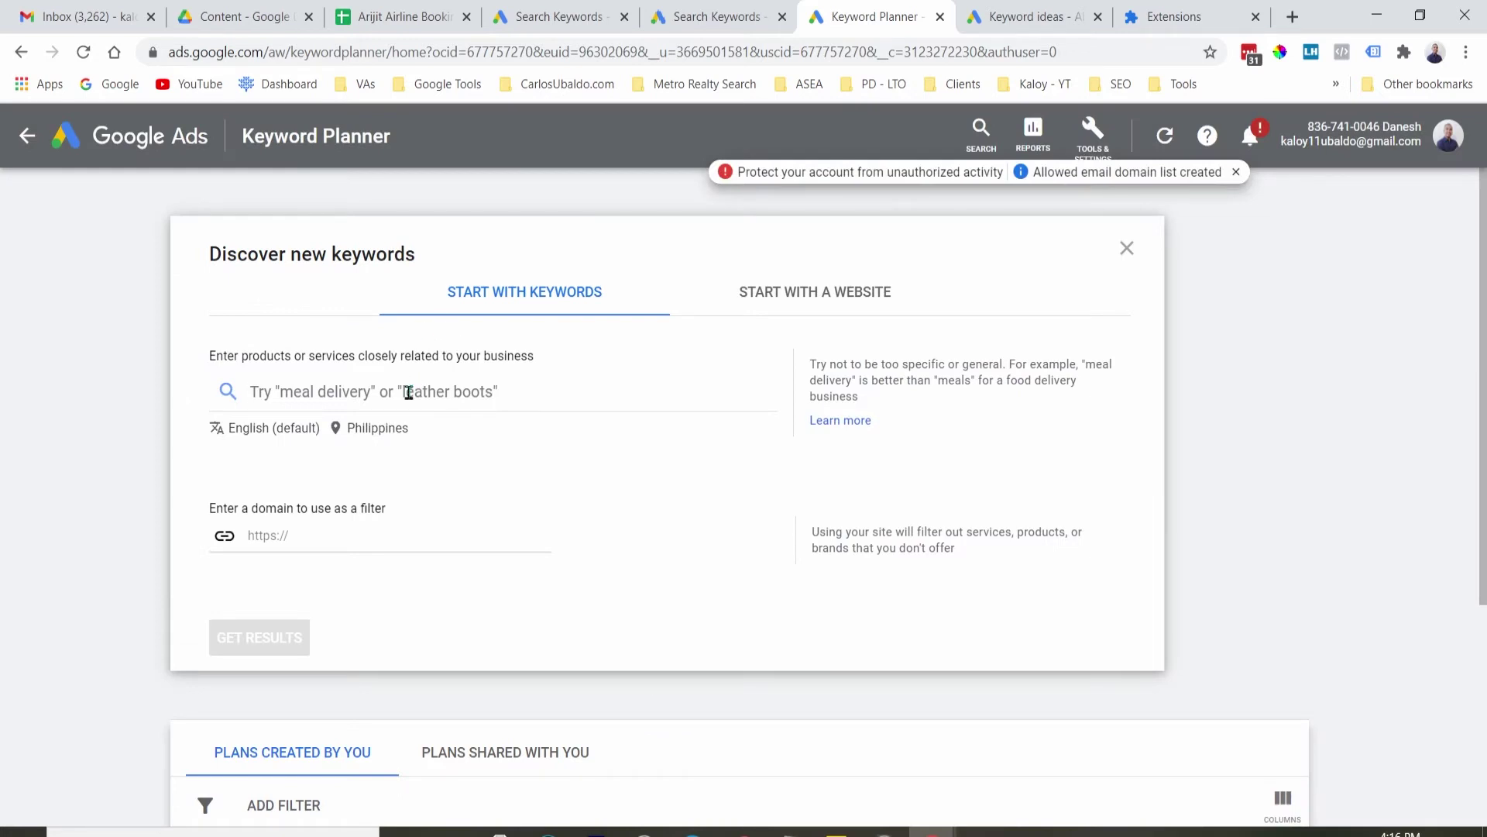
- Paste 'sunglasses for men' as the keyword and request keyword ideas
{"action": "left_click", "coordinate": [411, 387]}
{"action": "type", "text": "sunglasses for men"}
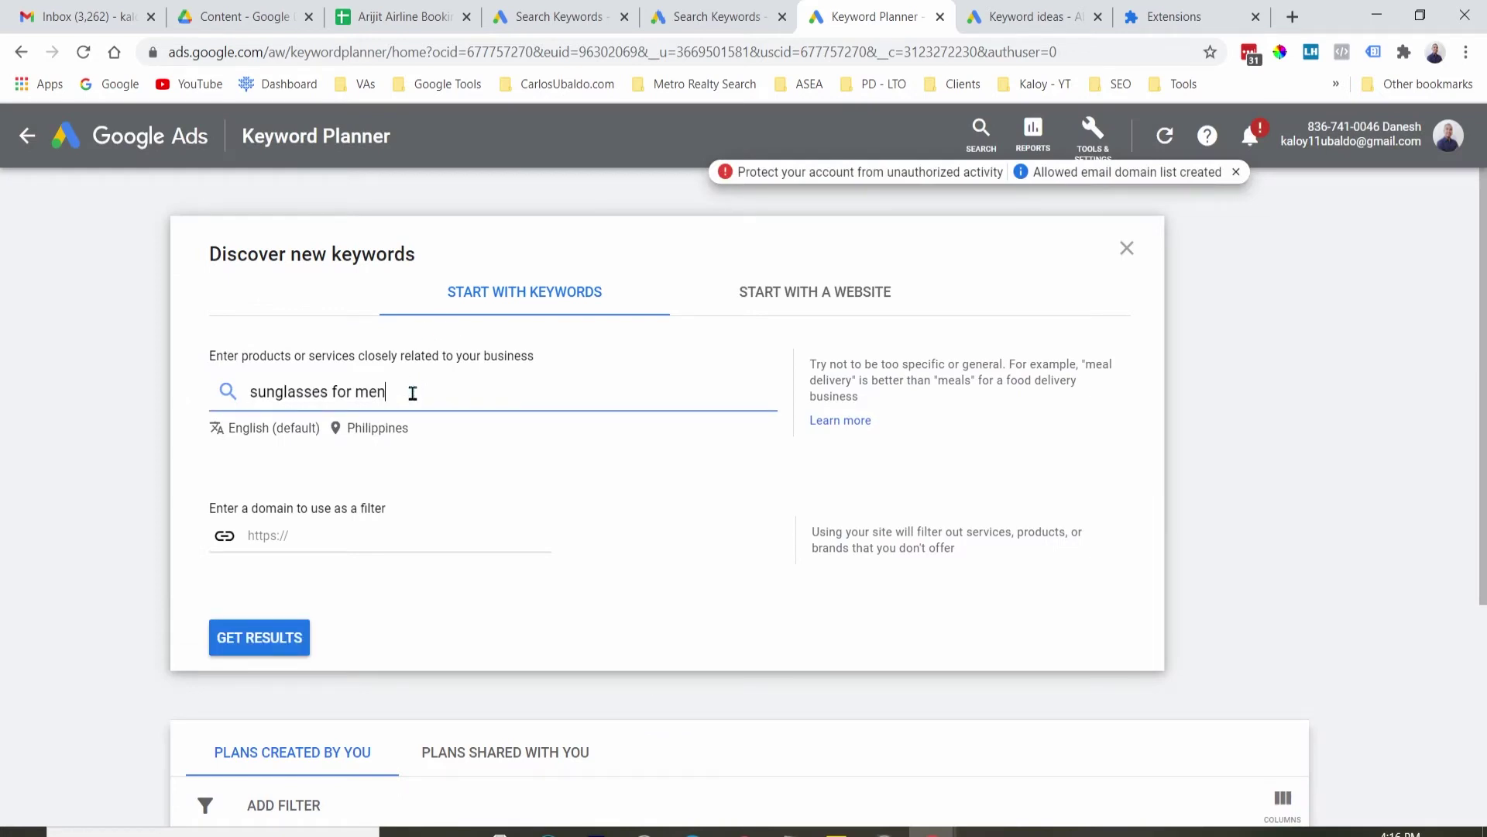
{"action": "left_click", "coordinate": [262, 637]}
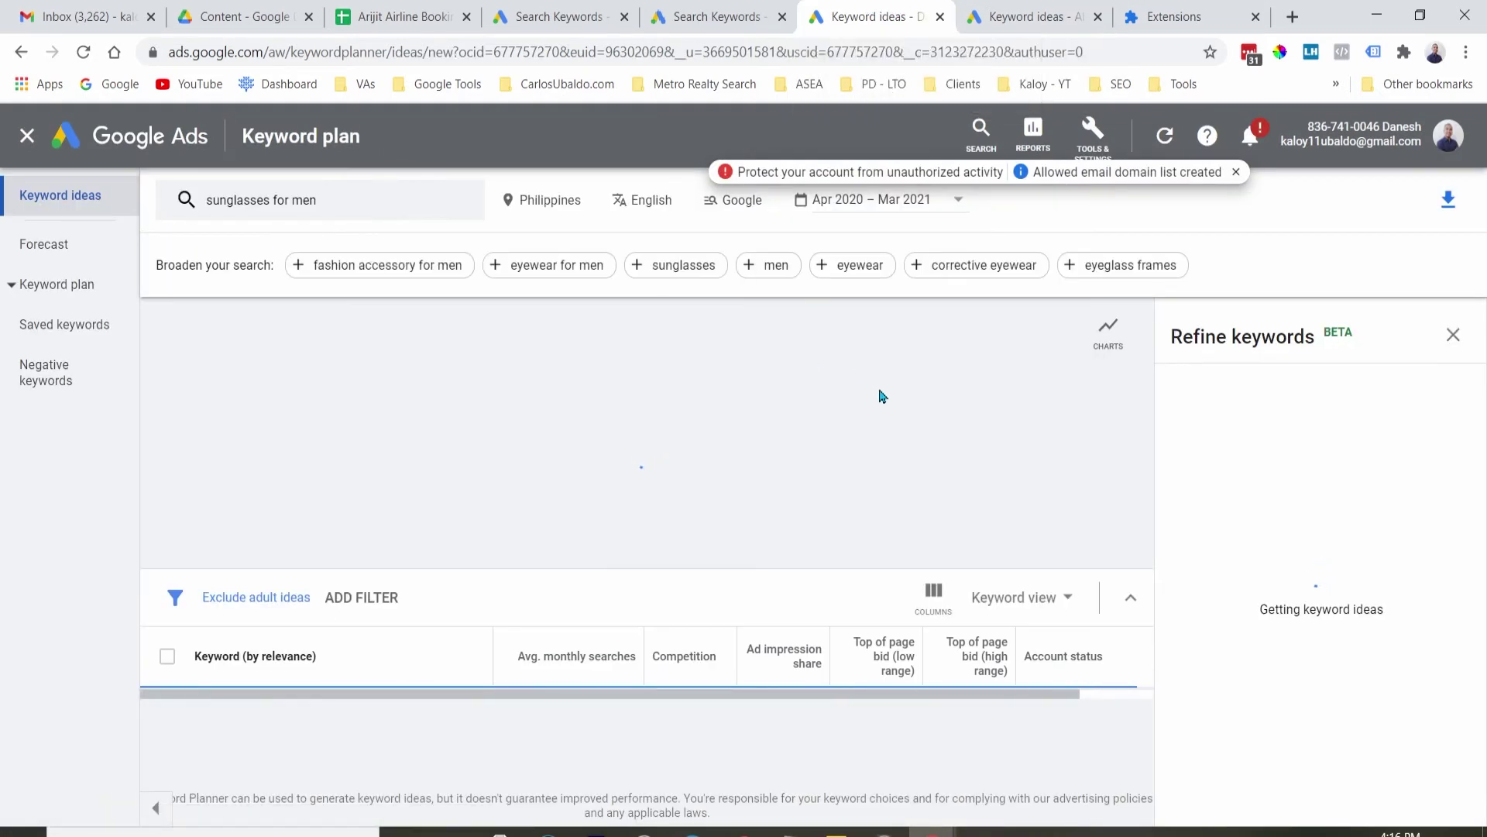
- Review the first account's results, then return to the other account's 1K – 10K keyword ideas
{"action": "scroll", "coordinate": [942, 474], "scroll_direction": "down", "scroll_amount": 2}
{"action": "scroll", "coordinate": [942, 473], "scroll_direction": "down", "scroll_amount": 2}
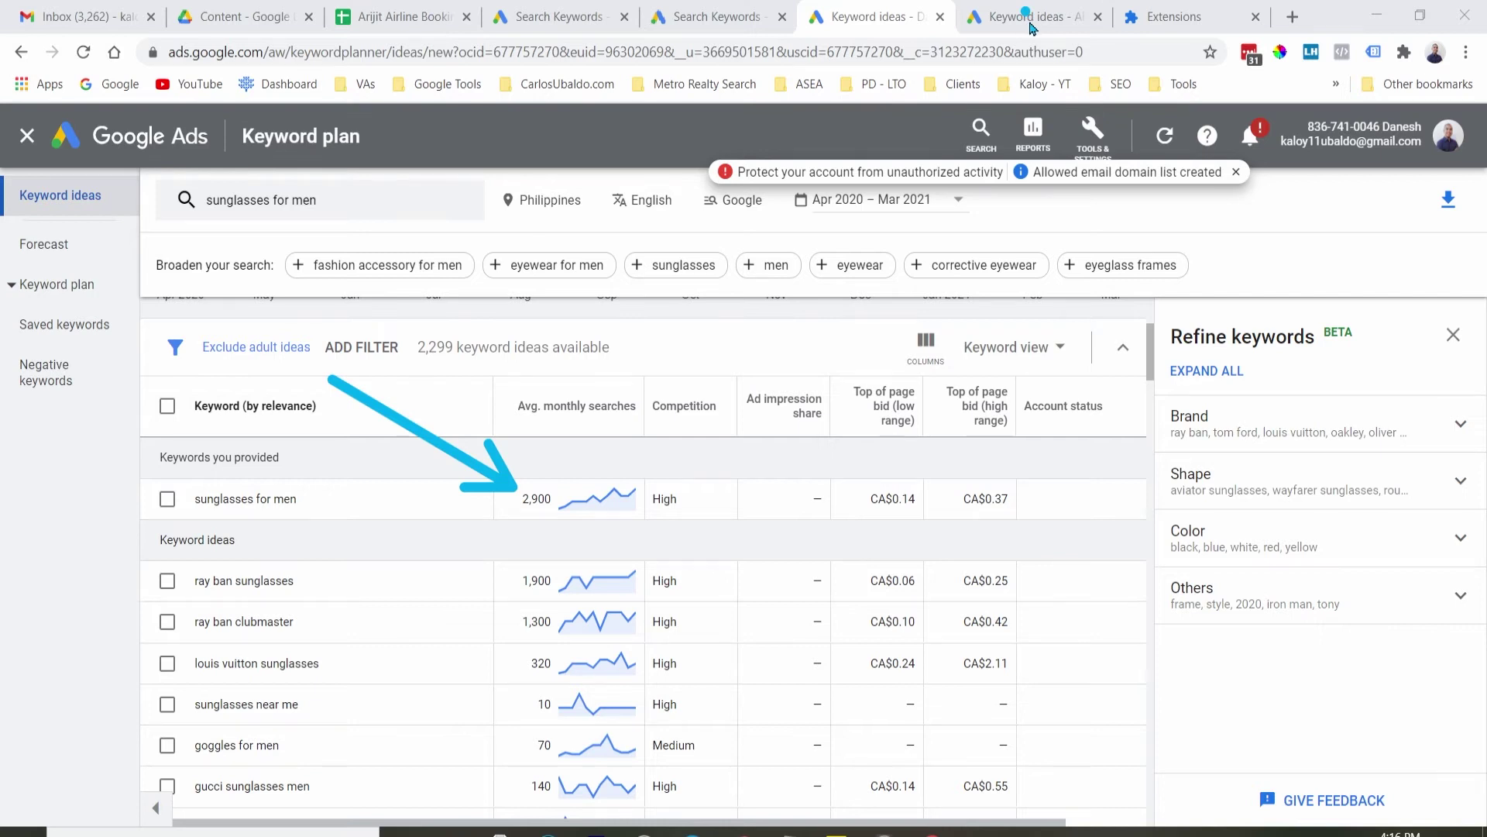
{"action": "left_click", "coordinate": [1031, 23]}
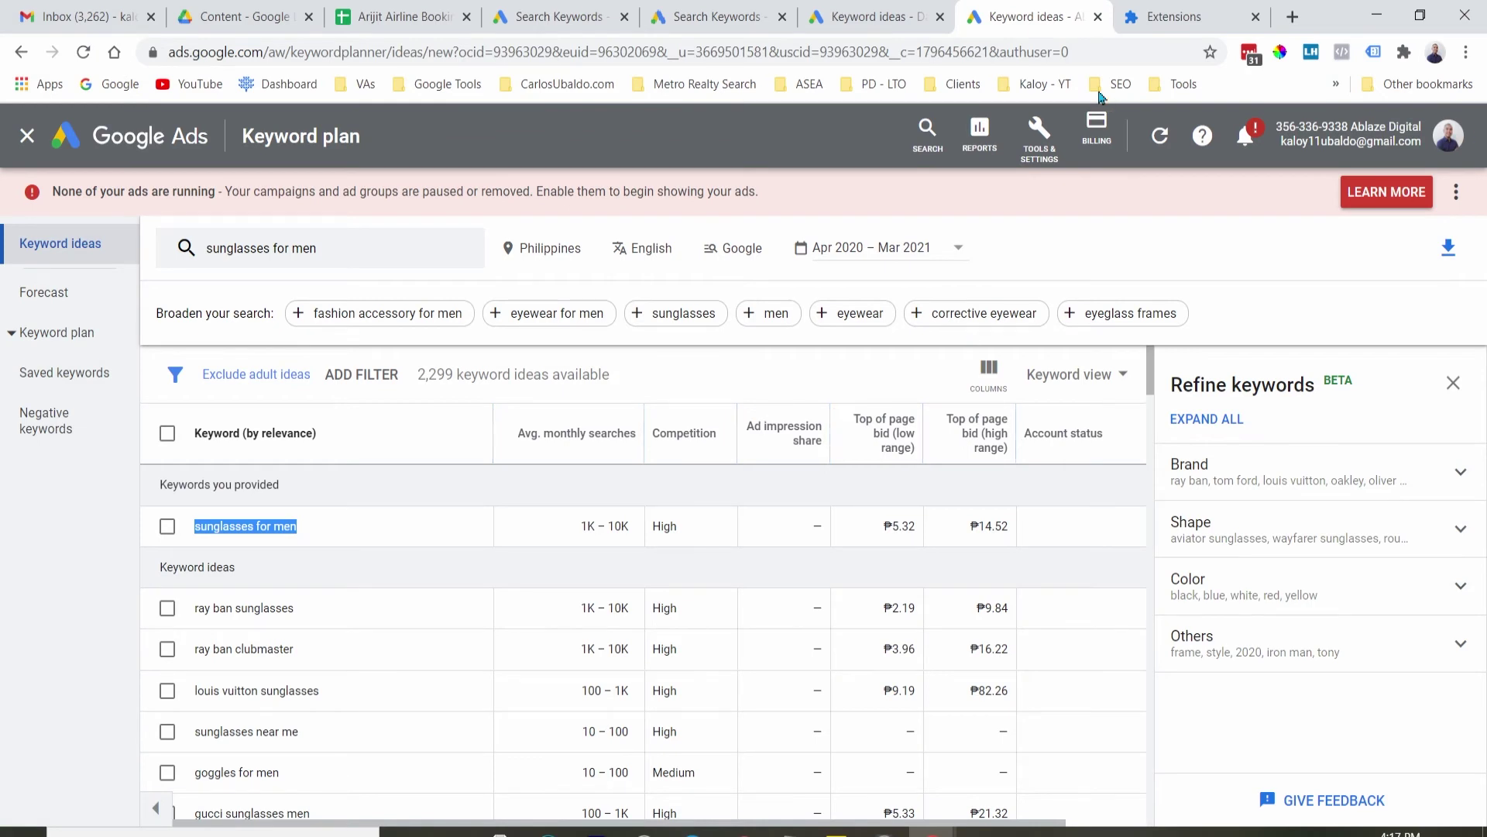
- Enable the Keyword Surfer extension on Chrome's extensions page
{"action": "left_click", "coordinate": [1175, 16]}
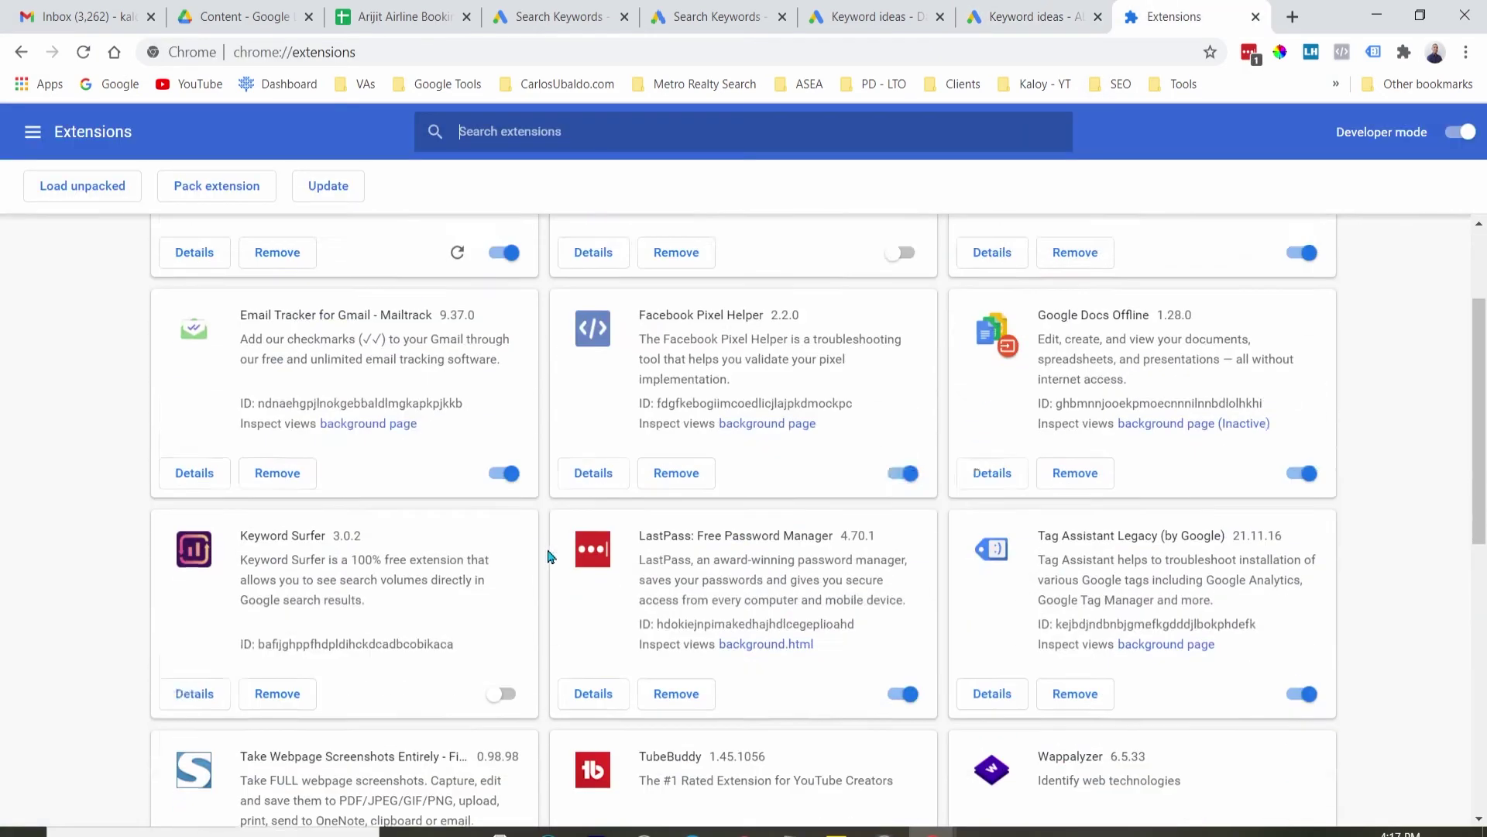
{"action": "scroll", "coordinate": [543, 552], "scroll_direction": "down", "scroll_amount": 3}
{"action": "left_click", "coordinate": [499, 663]}
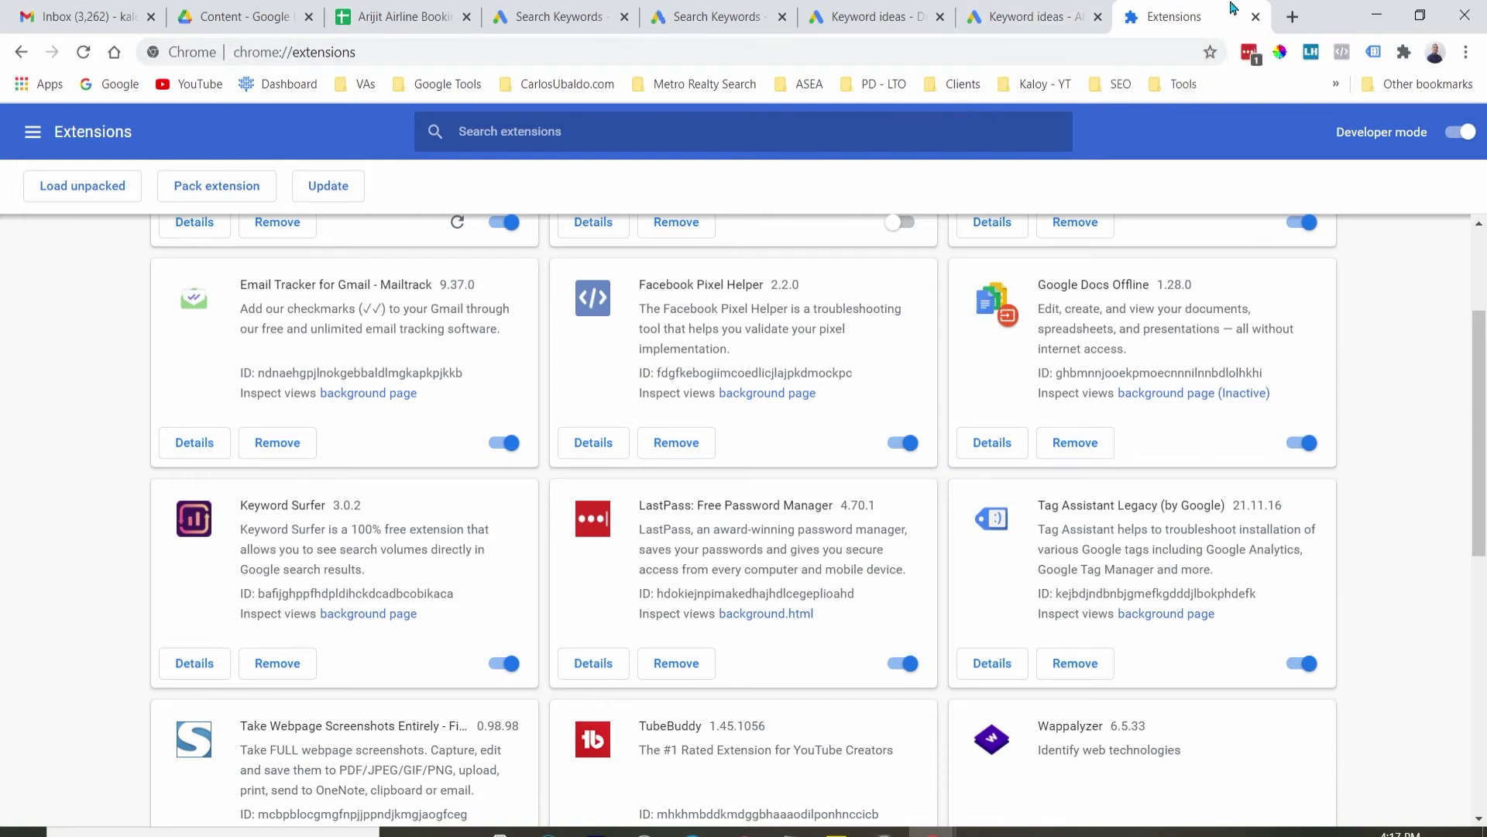
{"action": "scroll", "coordinate": [288, 616], "scroll_direction": "up", "scroll_amount": 4}
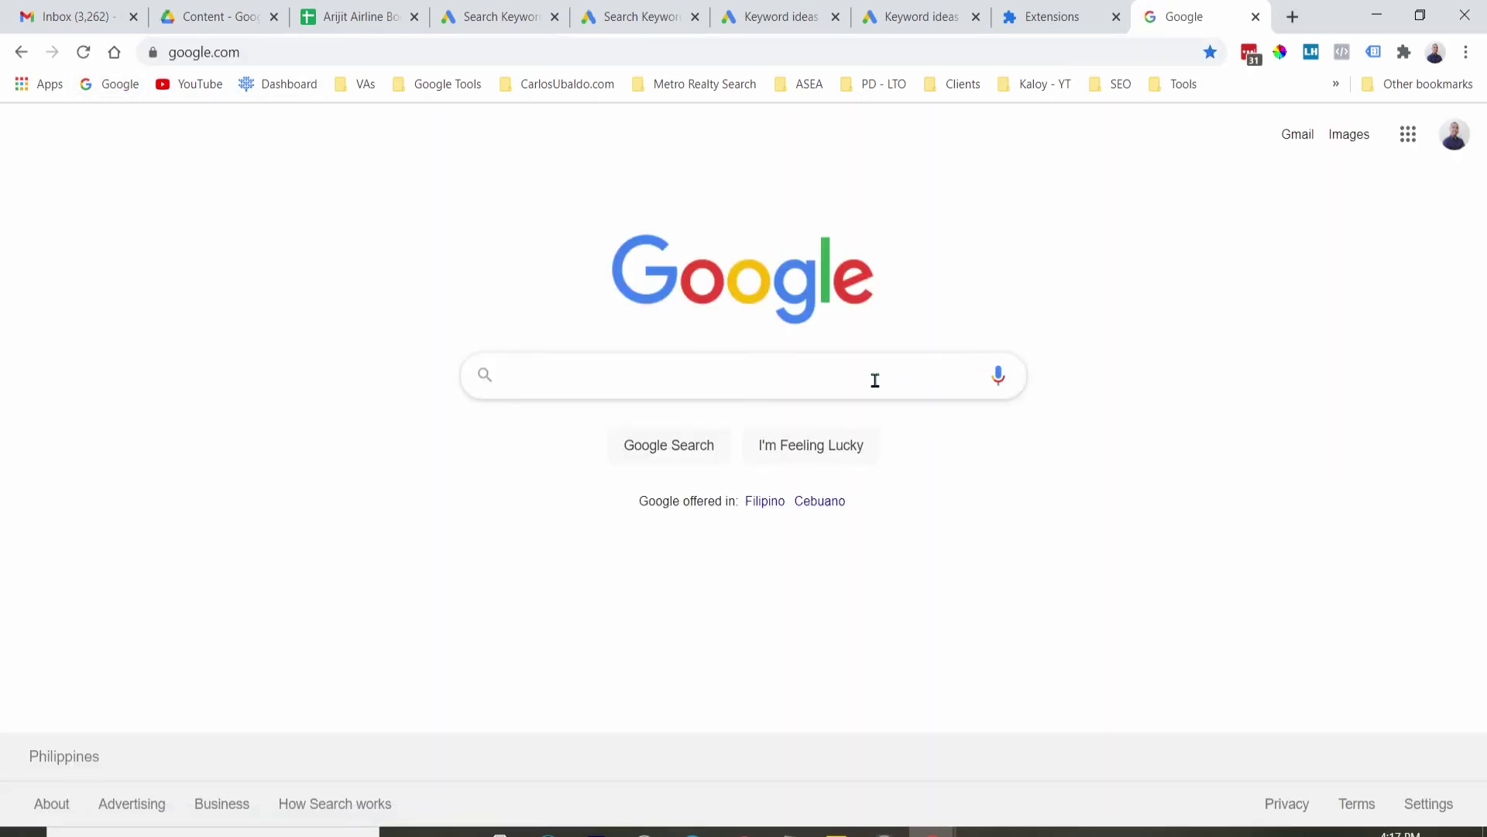
- Search Google for 'sunglasses for men' and open Keyword Surfer's country list
{"action": "type", "text": "sunglasses for men"}
{"action": "key", "text": "Return"}
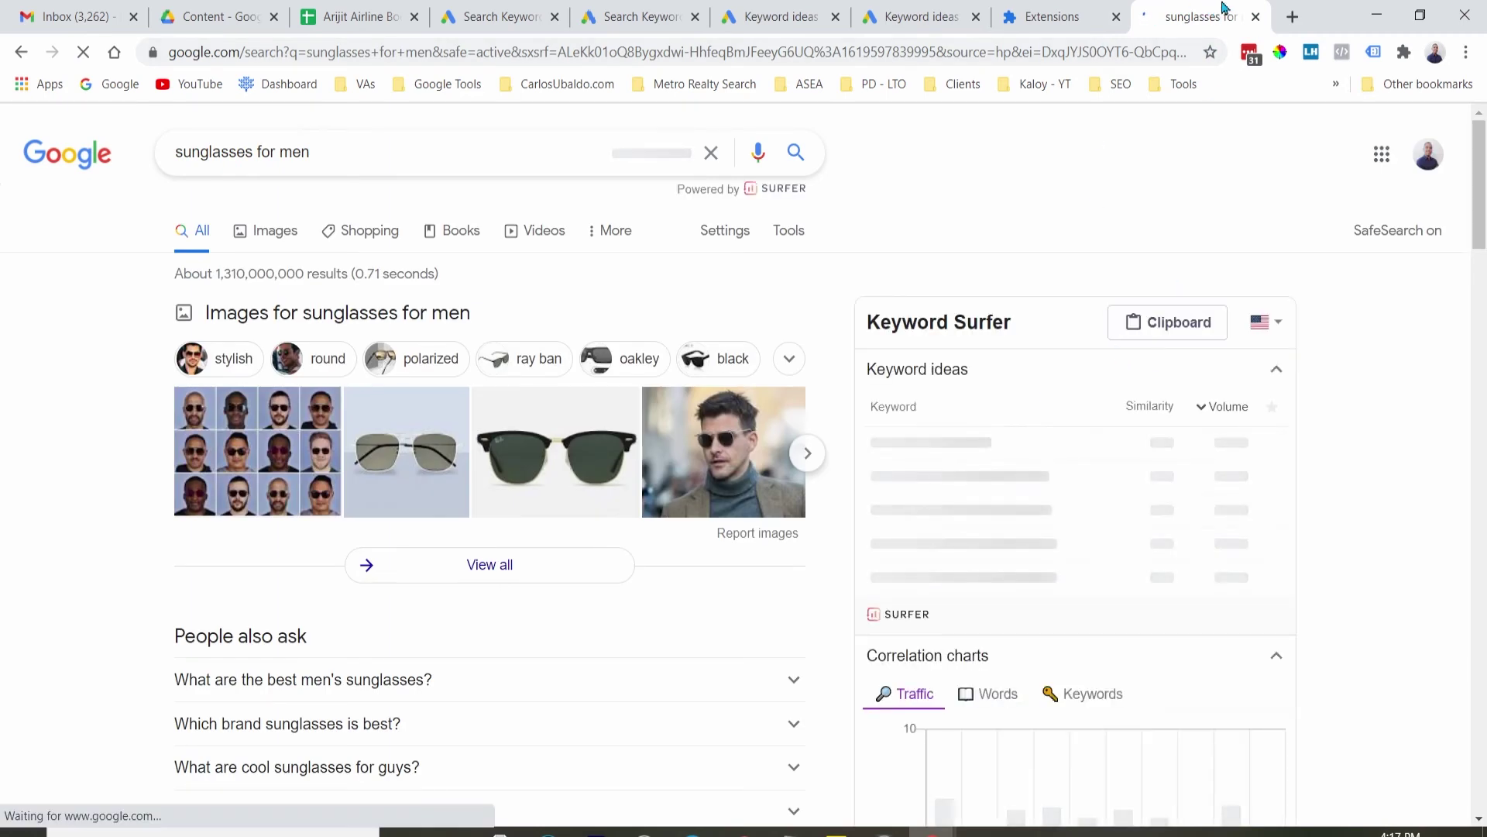
{"action": "scroll", "coordinate": [1280, 511], "scroll_direction": "down", "scroll_amount": 1}
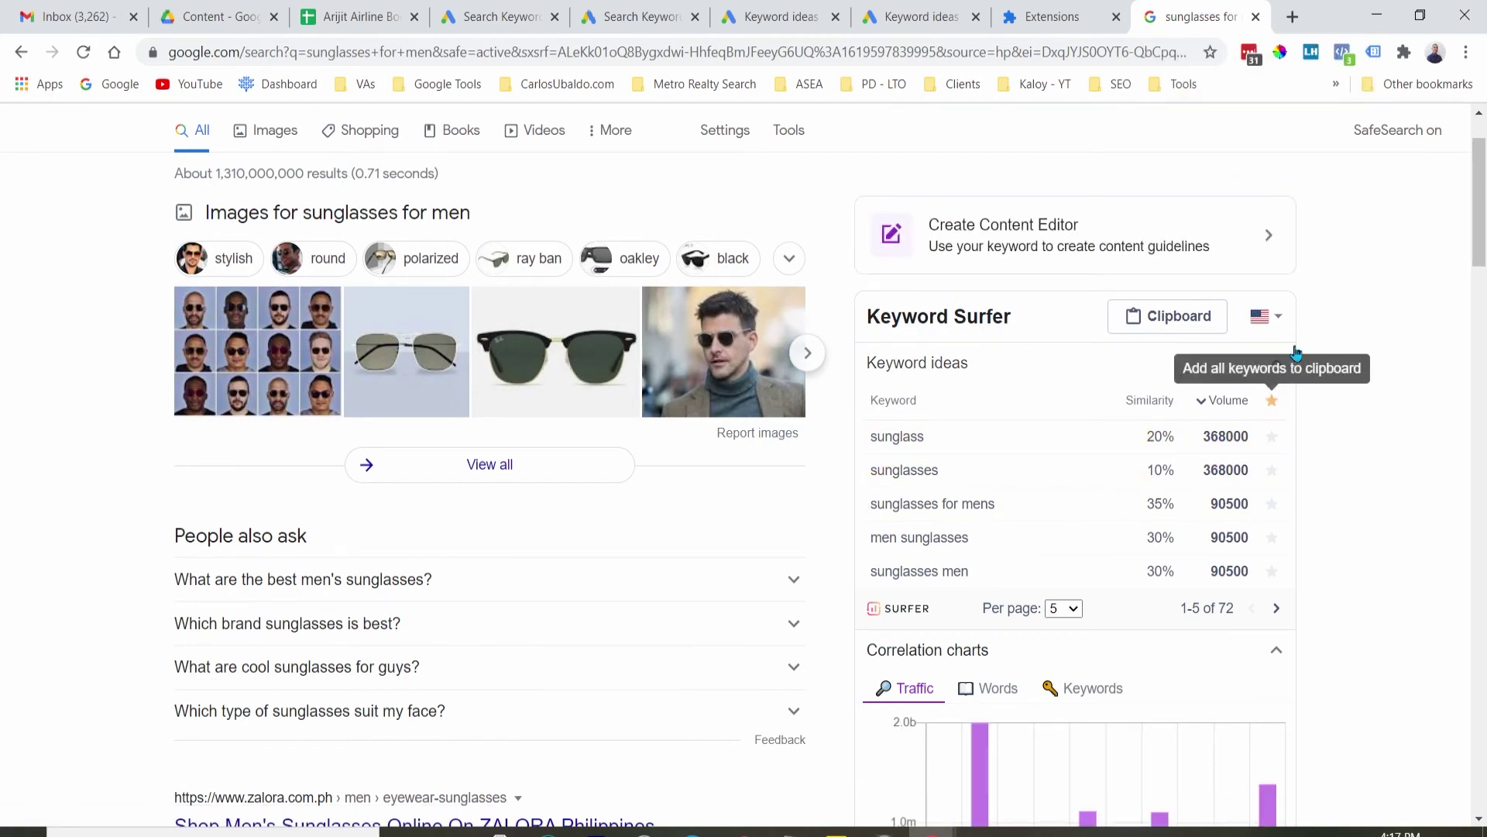
{"action": "left_click", "coordinate": [1263, 321]}
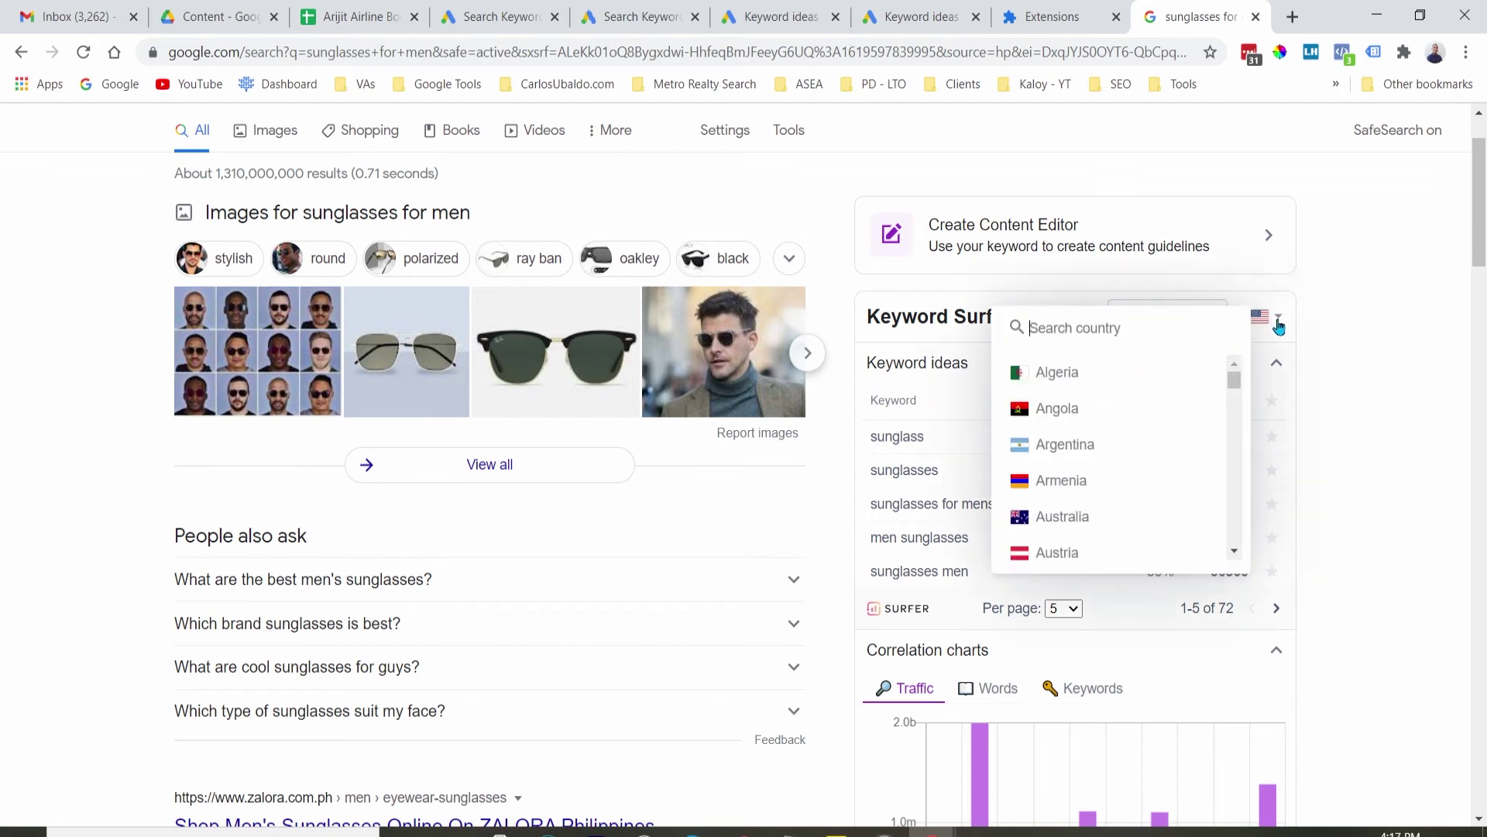
{"action": "left_click", "coordinate": [1337, 356]}
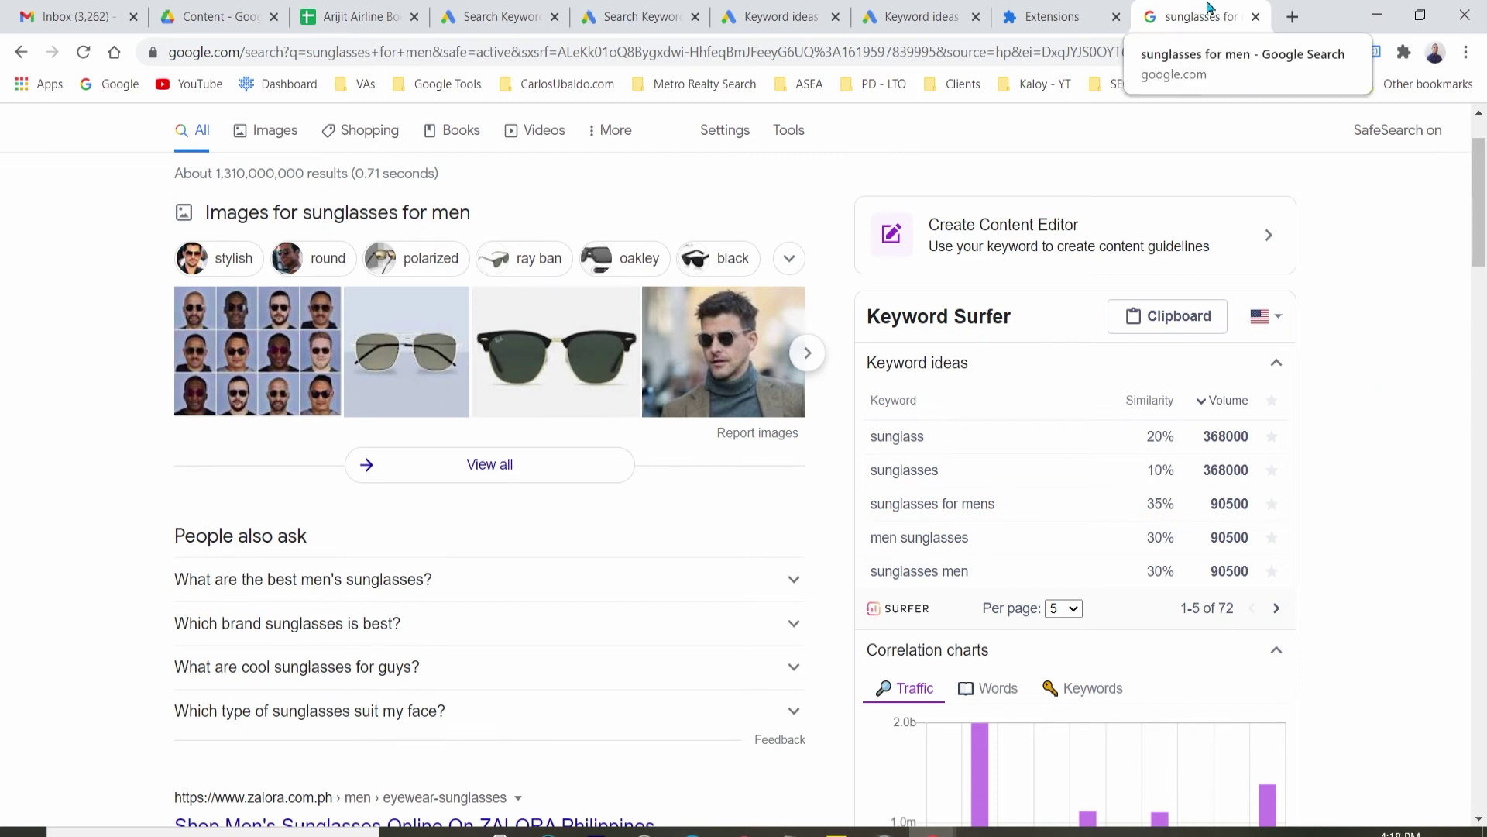
{"action": "left_click", "coordinate": [1271, 324]}
- Replace the Philippines location with Metro Manila in Keyword Planner, then return to the search results
{"action": "mouse_move", "coordinate": [1235, 390]}
{"action": "left_mouse_down"}
{"action": "mouse_move", "coordinate": [1228, 565]}
{"action": "mouse_move", "coordinate": [1233, 374]}
{"action": "left_mouse_up"}
{"action": "left_click", "coordinate": [932, 9]}
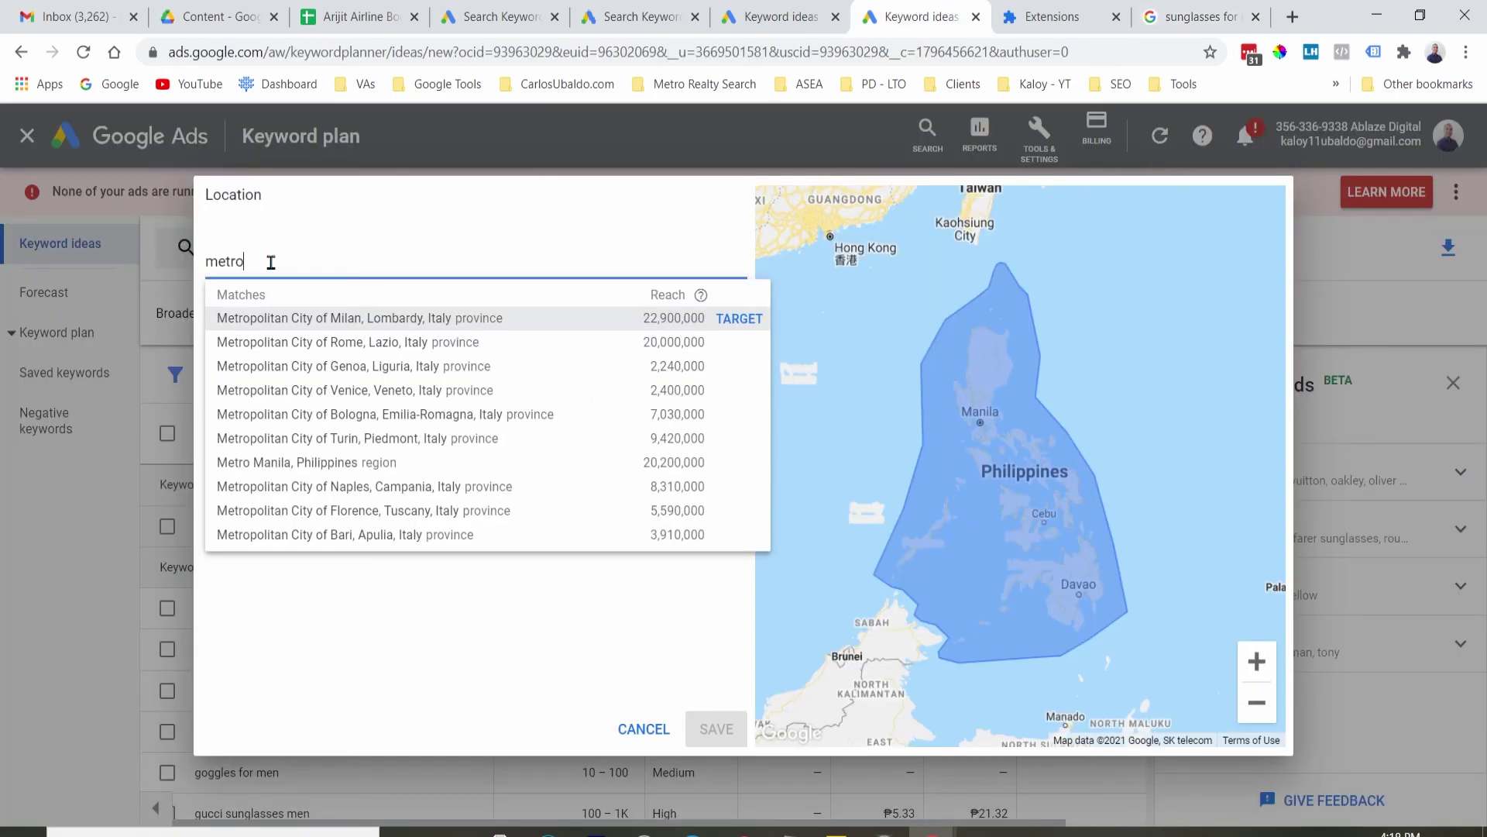
{"action": "left_click_drag", "start_coordinate": [271, 261], "coordinate": [219, 265]}
{"action": "left_click", "coordinate": [304, 267]}
{"action": "type", "text": "manila"}
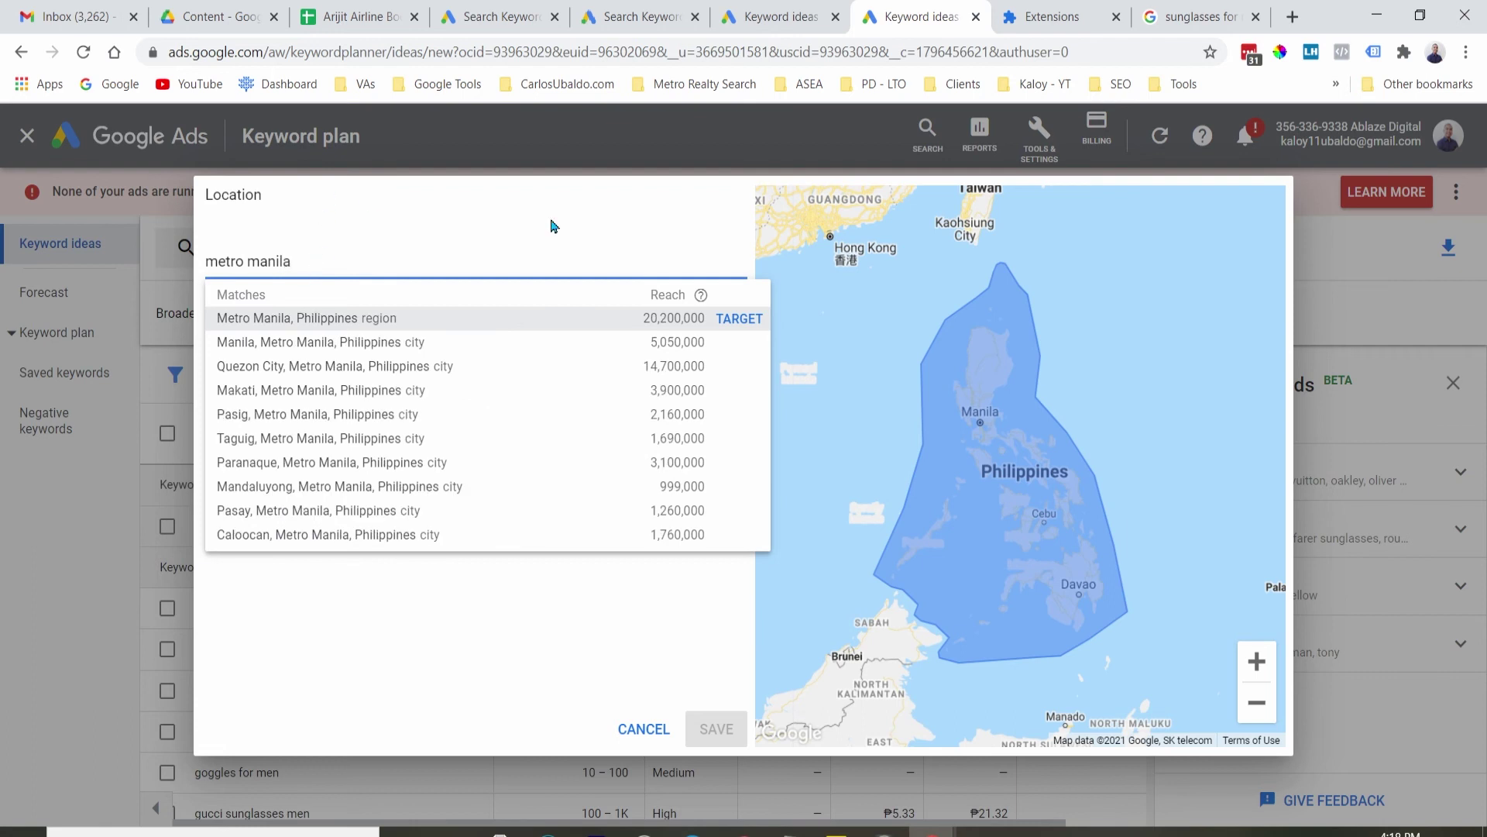
{"action": "left_click", "coordinate": [739, 318]}
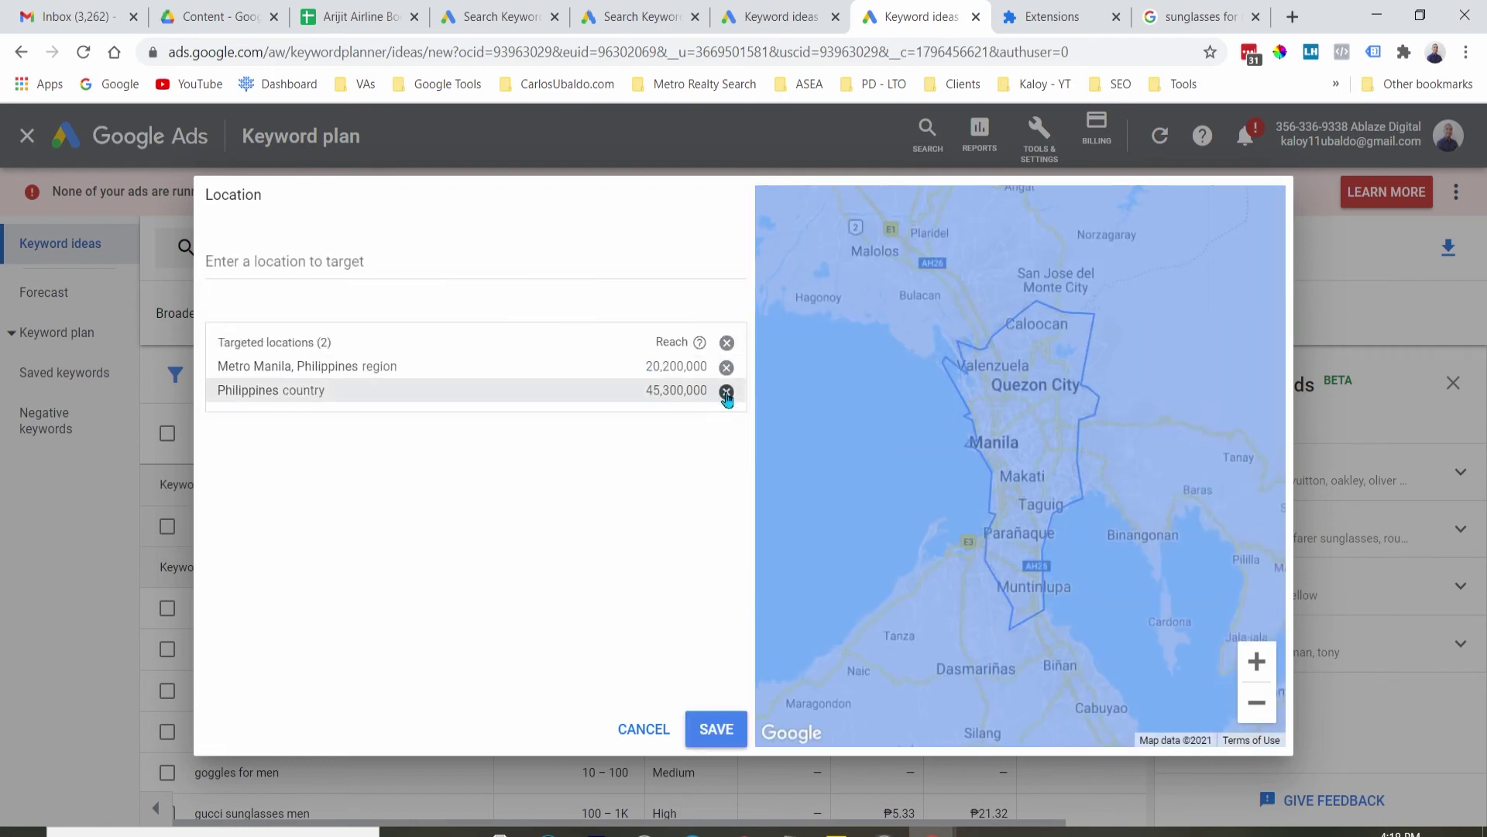
{"action": "left_click", "coordinate": [726, 391]}
{"action": "left_click", "coordinate": [728, 731]}
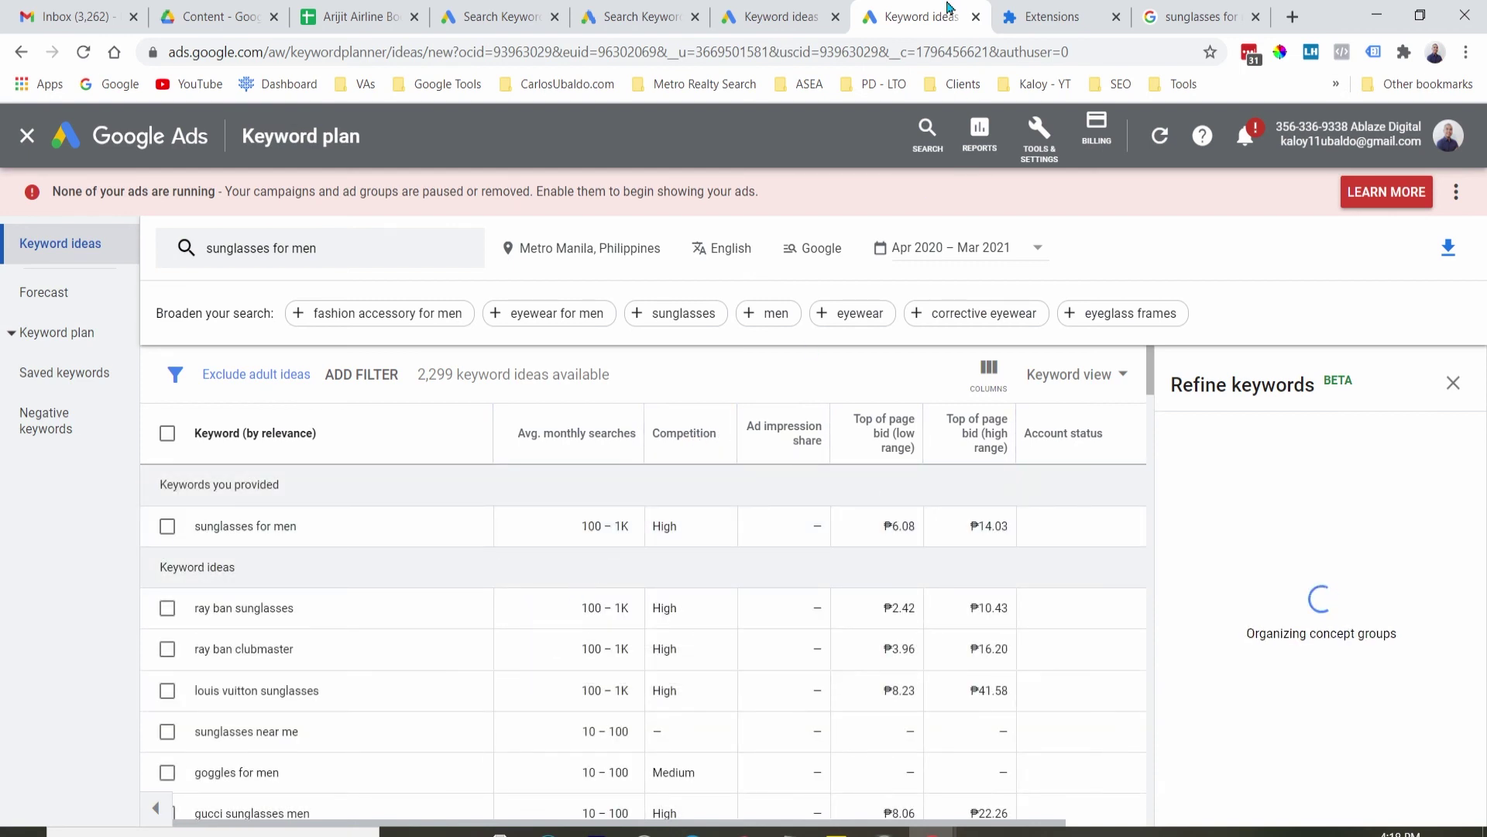
{"action": "left_click", "coordinate": [1197, 16]}
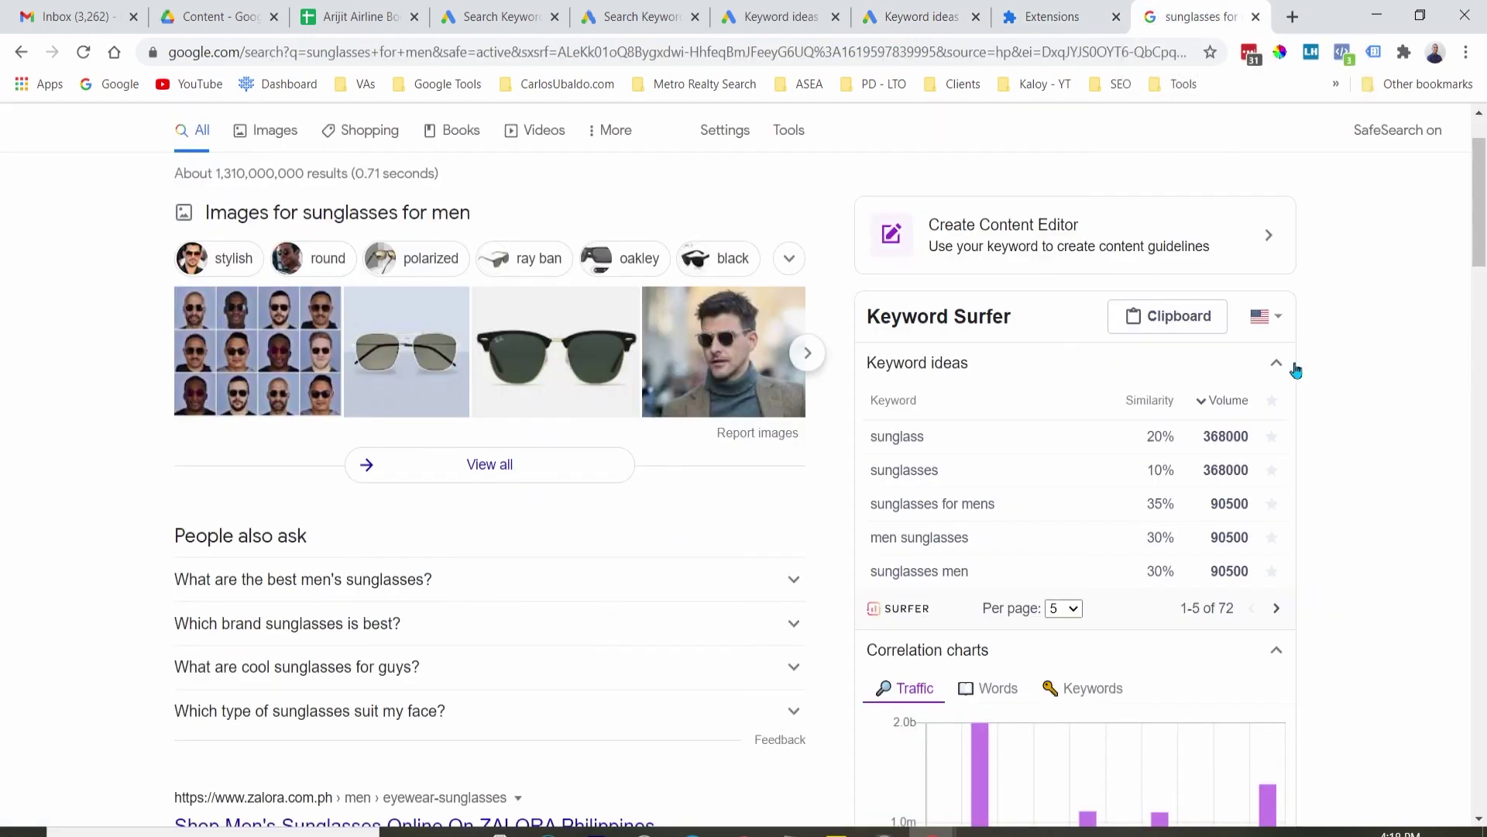
- Open Keyword Surfer's country list on the 'sunglasses for men' results and browse the countries
{"action": "scroll", "coordinate": [1296, 371], "scroll_direction": "up", "scroll_amount": 2}
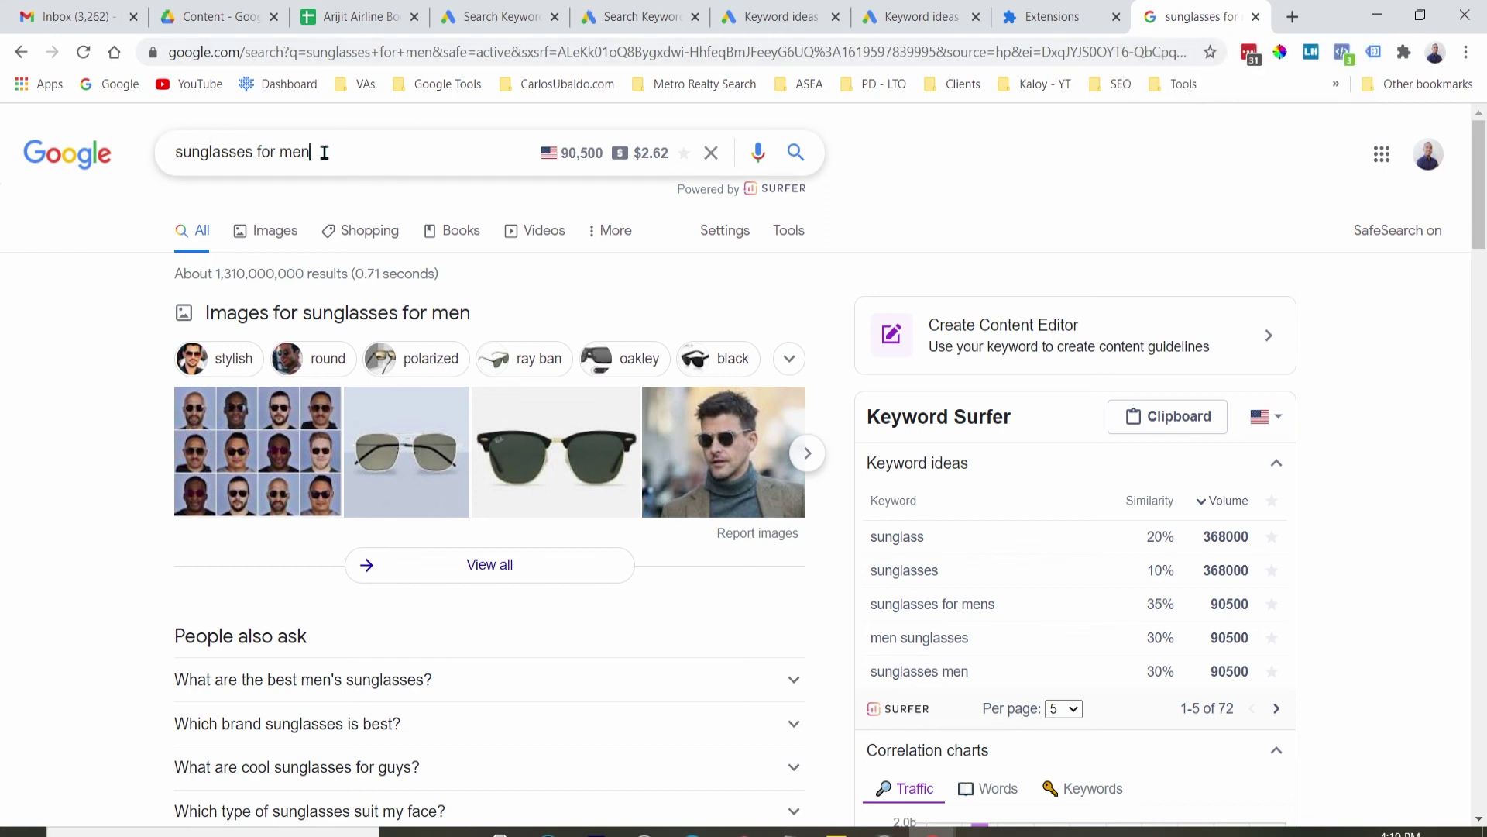
{"action": "left_click_drag", "start_coordinate": [324, 152], "coordinate": [159, 164]}
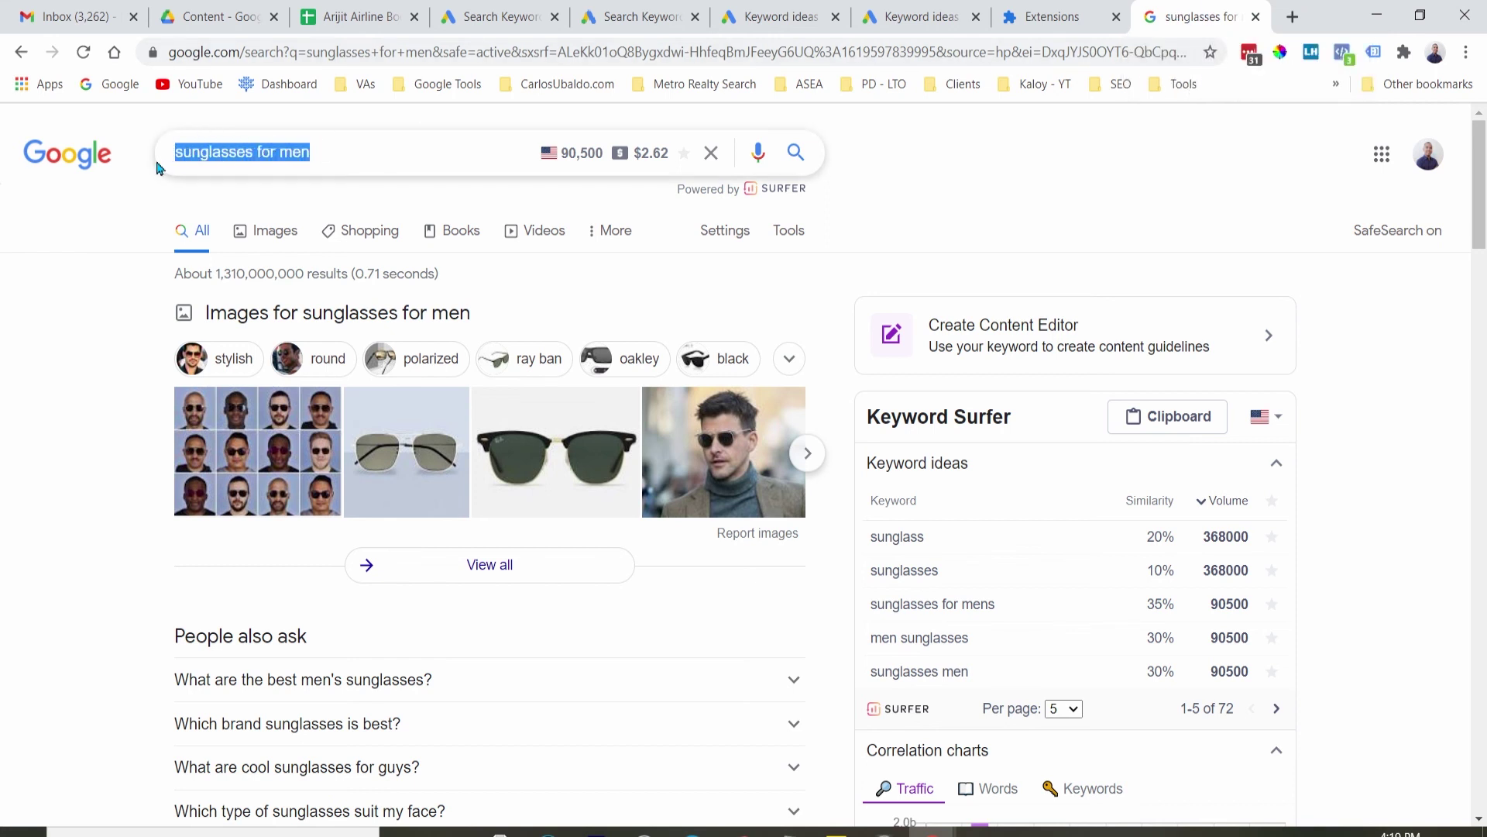
{"action": "left_click", "coordinate": [1270, 418]}
{"action": "scroll", "coordinate": [1156, 581], "scroll_direction": "down", "scroll_amount": 5}
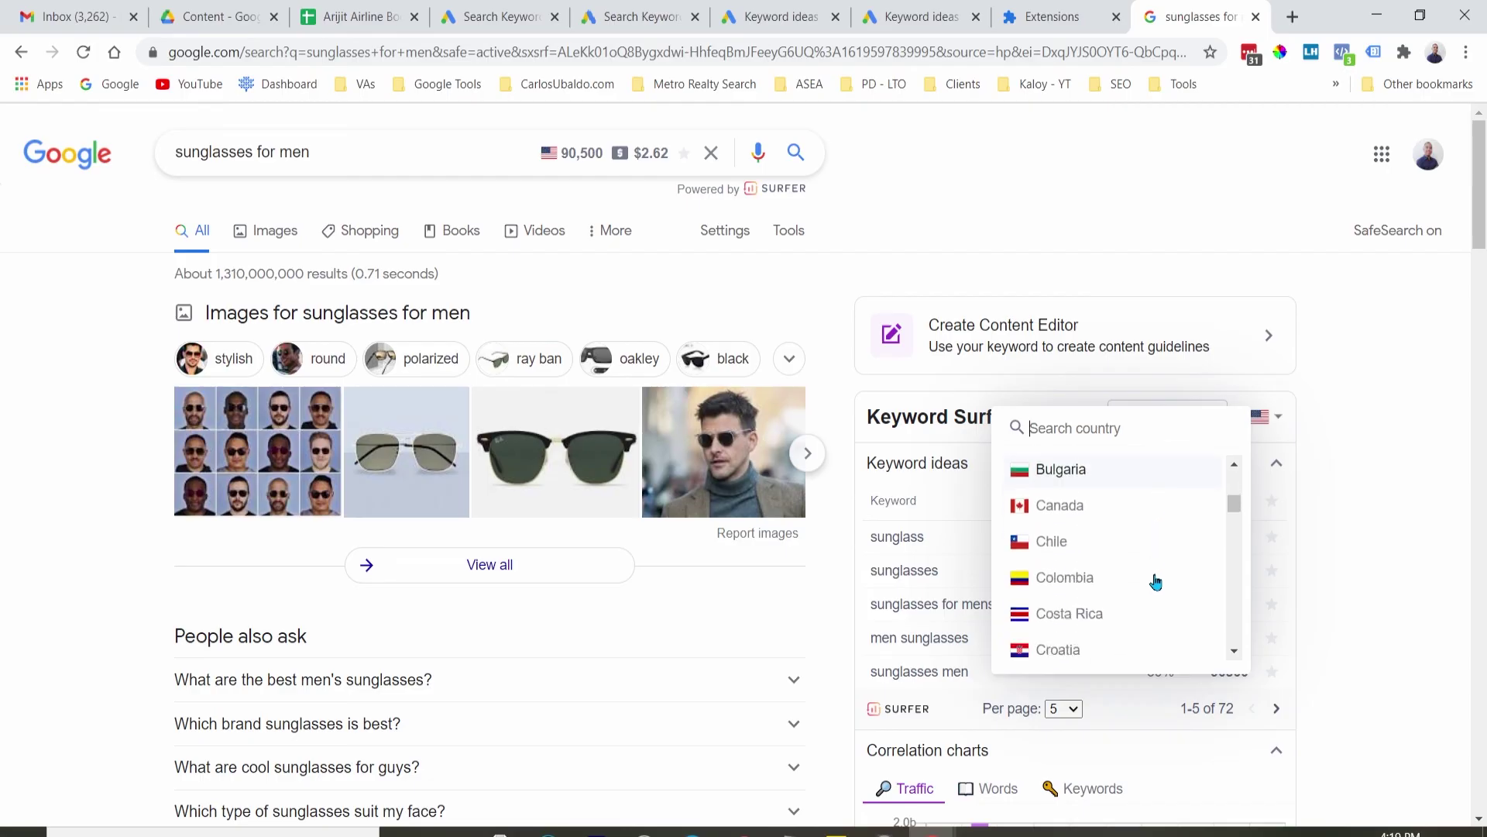